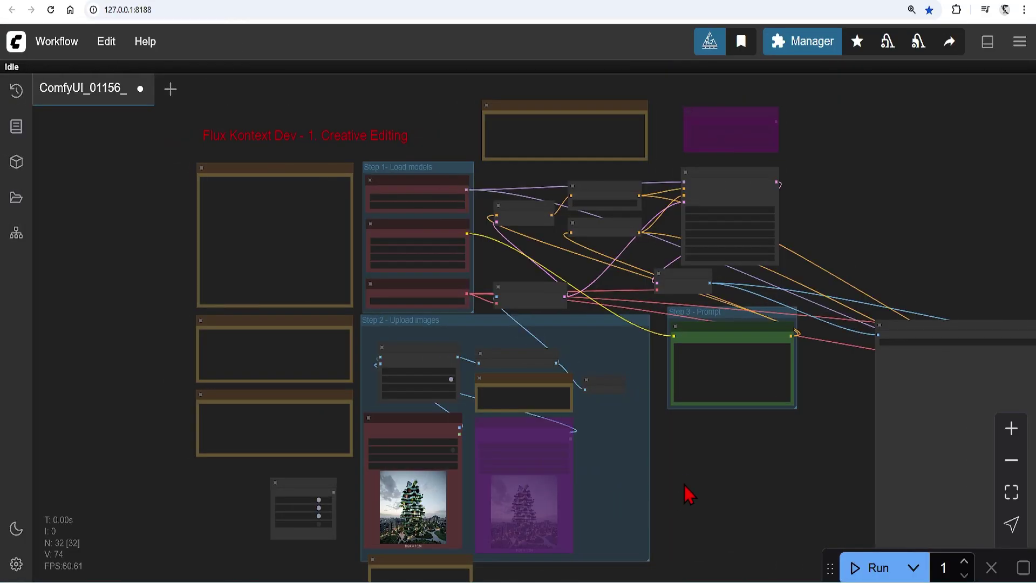
pyautogui.scroll(5, 271, 169)
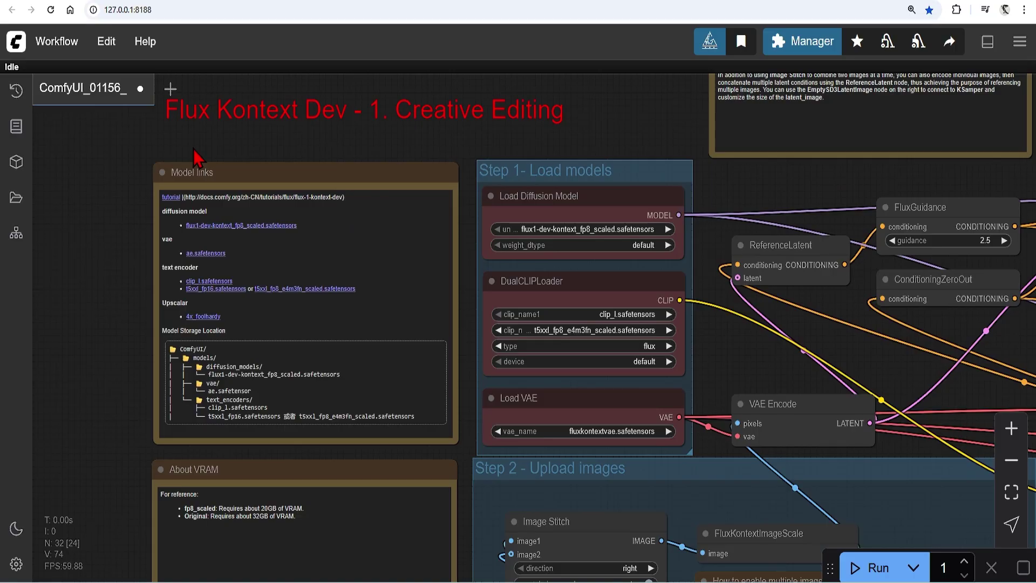
pyautogui.scroll(1, 193, 149)
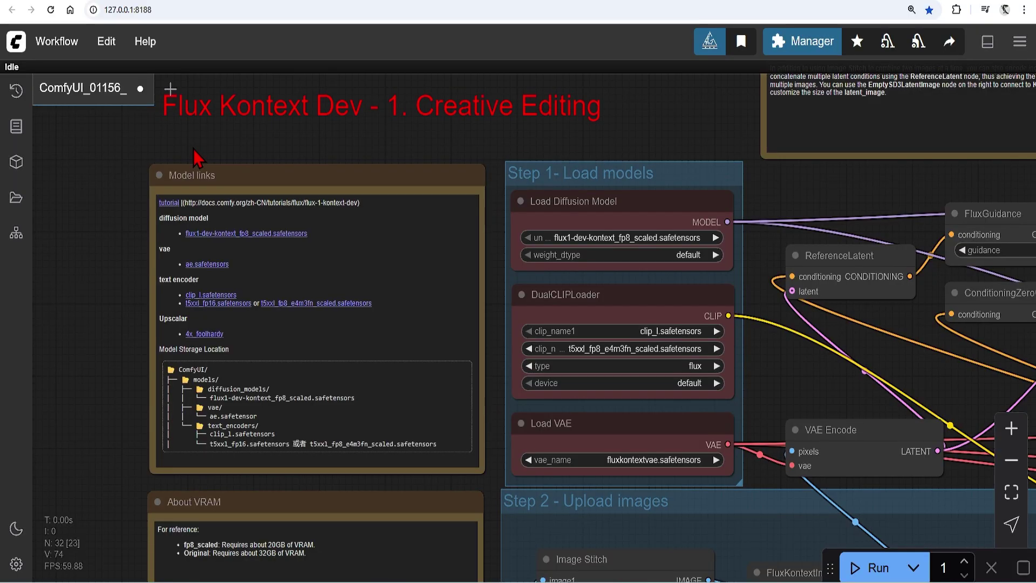
pyautogui.click(385, 175)
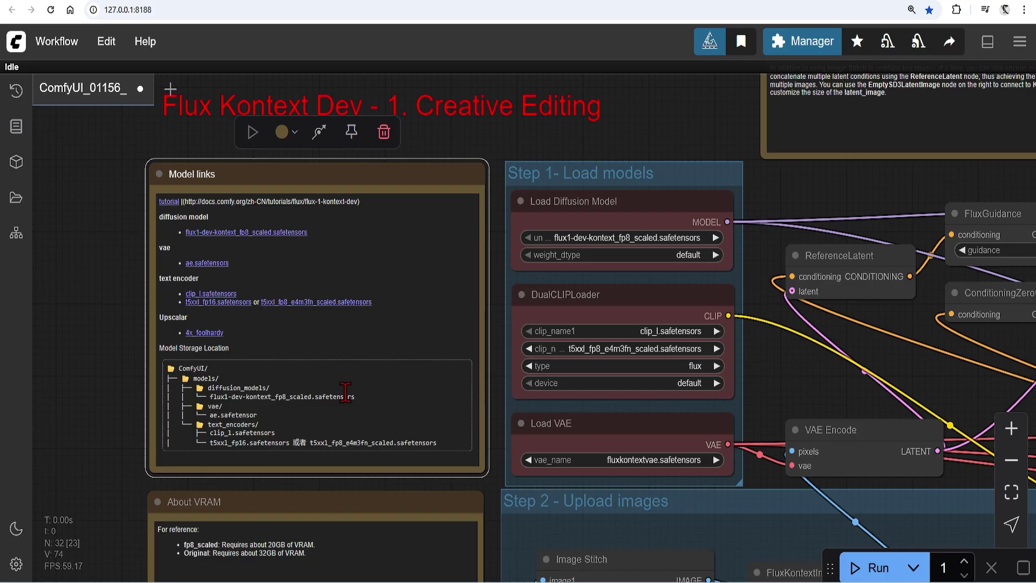
pyautogui.moveTo(724, 182); pyautogui.dragTo(721, 179)
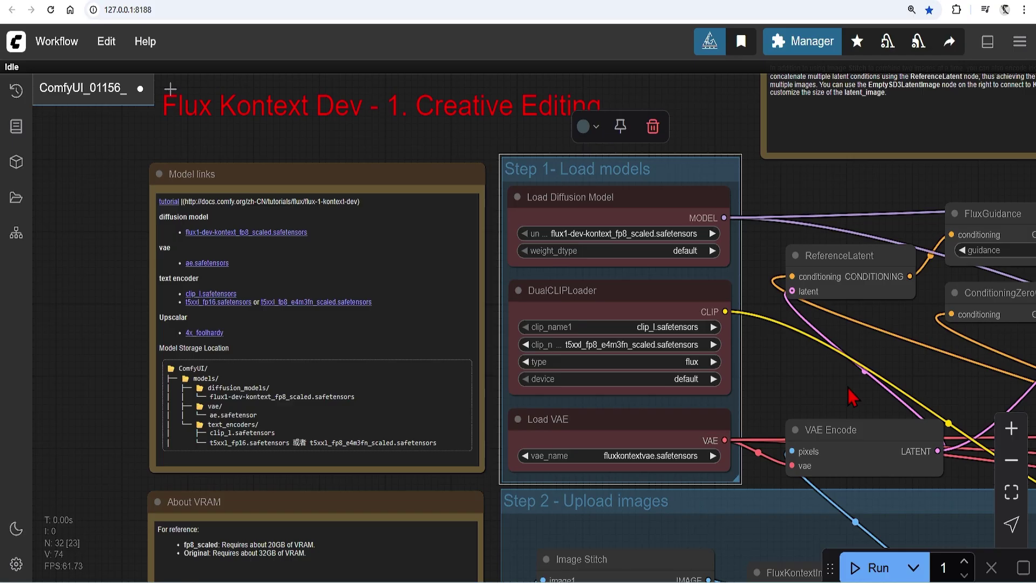
pyautogui.moveTo(921, 357); pyautogui.dragTo(444, 364)
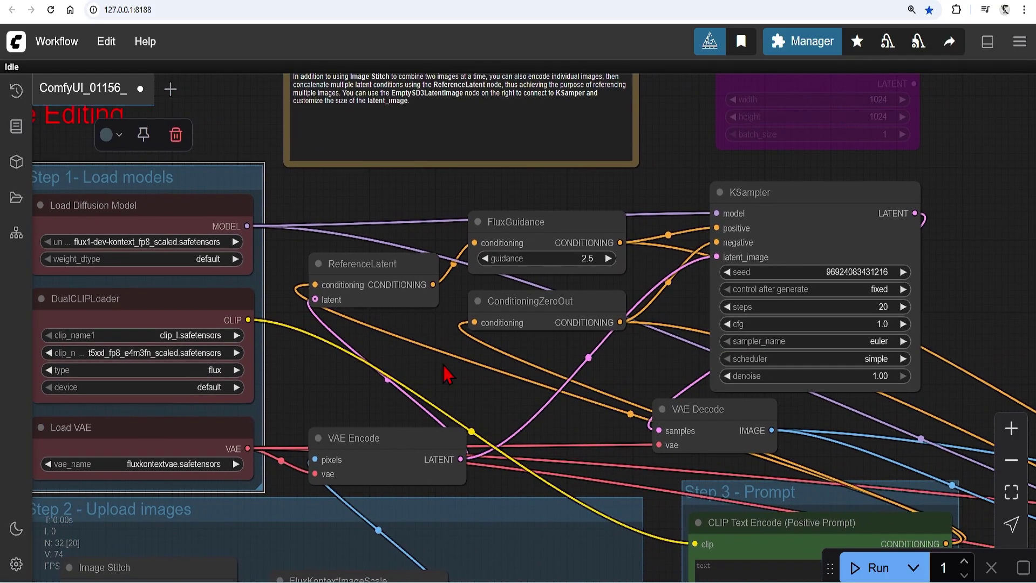
pyautogui.click(899, 305)
pyautogui.click(732, 306)
# - Load the mg281 timber-facade building photo into the first image loader
pyautogui.moveTo(318, 426); pyautogui.dragTo(571, 117)
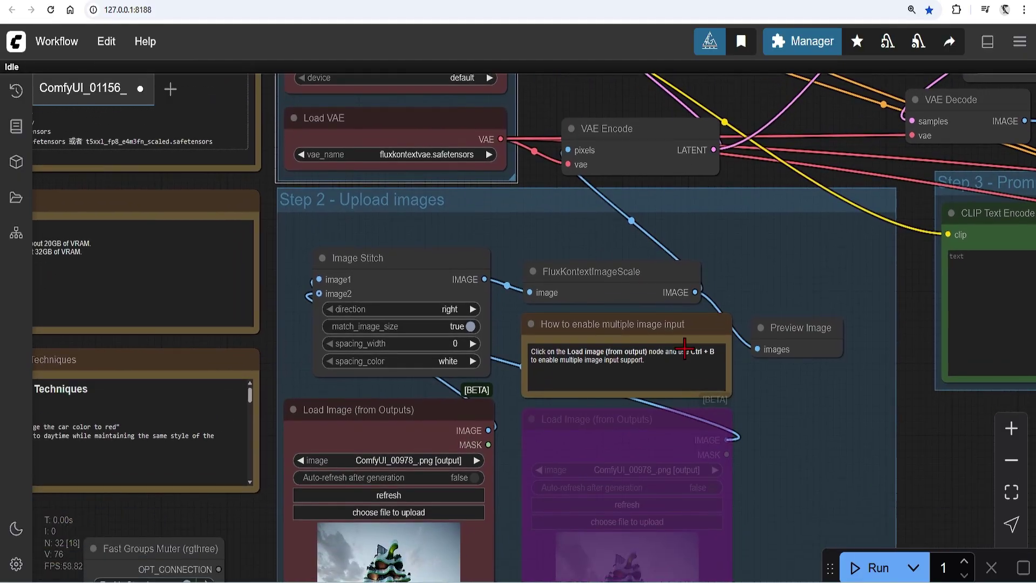
pyautogui.scroll(-3, 756, 374)
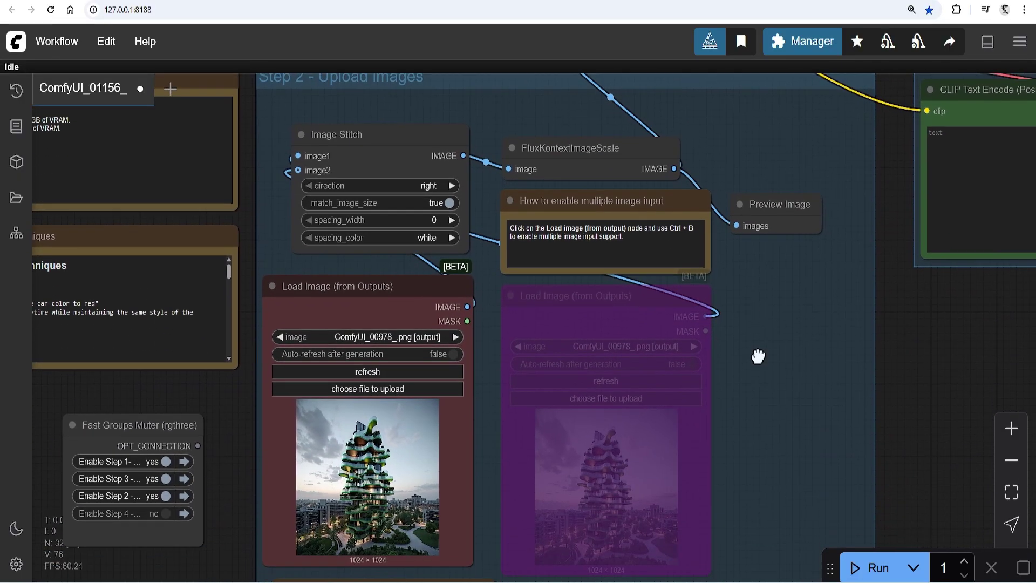
pyautogui.scroll(-1, 758, 355)
pyautogui.scroll(-1, 440, 178)
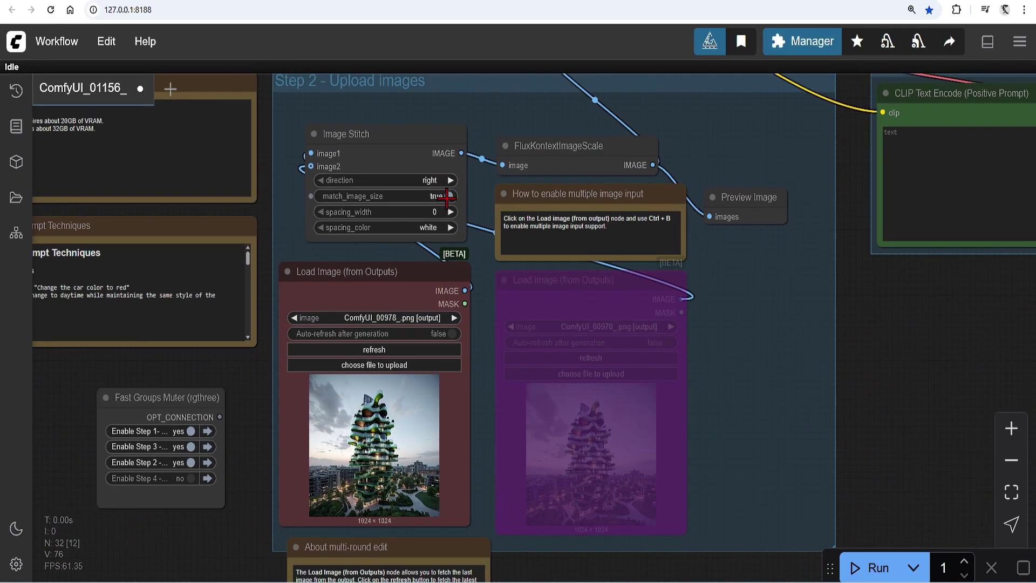
pyautogui.click(405, 143)
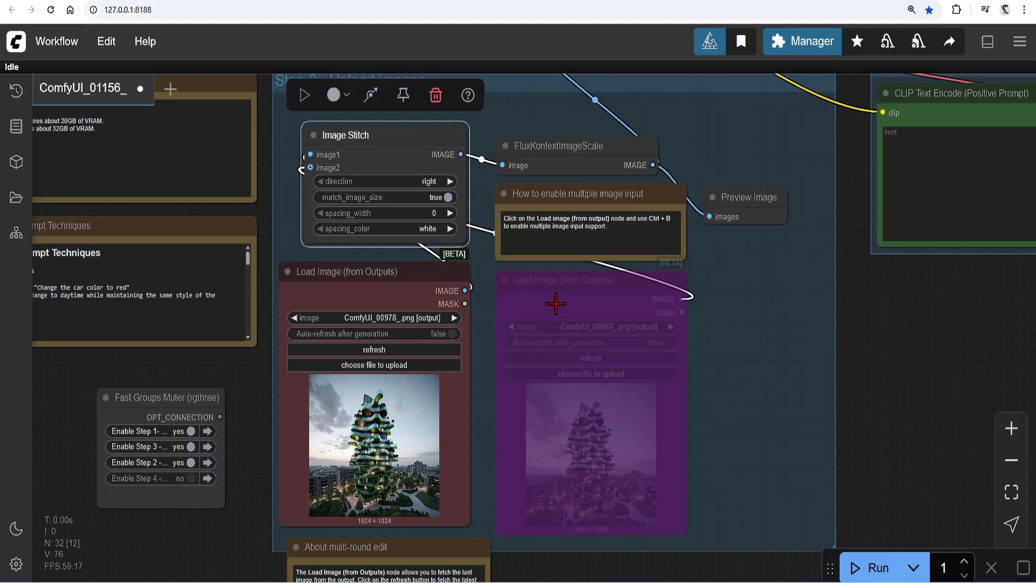
pyautogui.moveTo(555, 304); pyautogui.dragTo(557, 298)
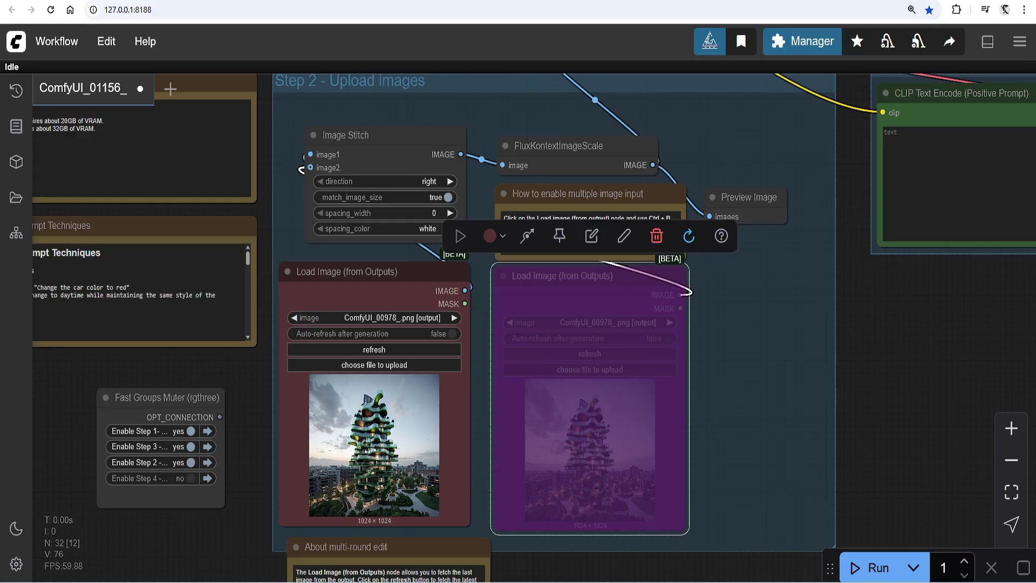
pyautogui.moveTo(701, 378); pyautogui.dragTo(388, 453)
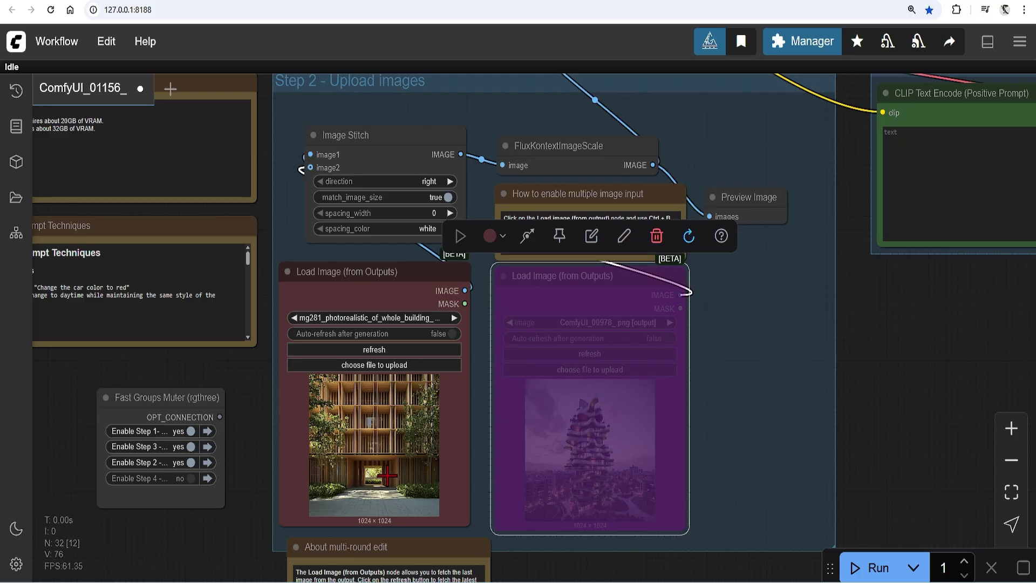
pyautogui.click(915, 327)
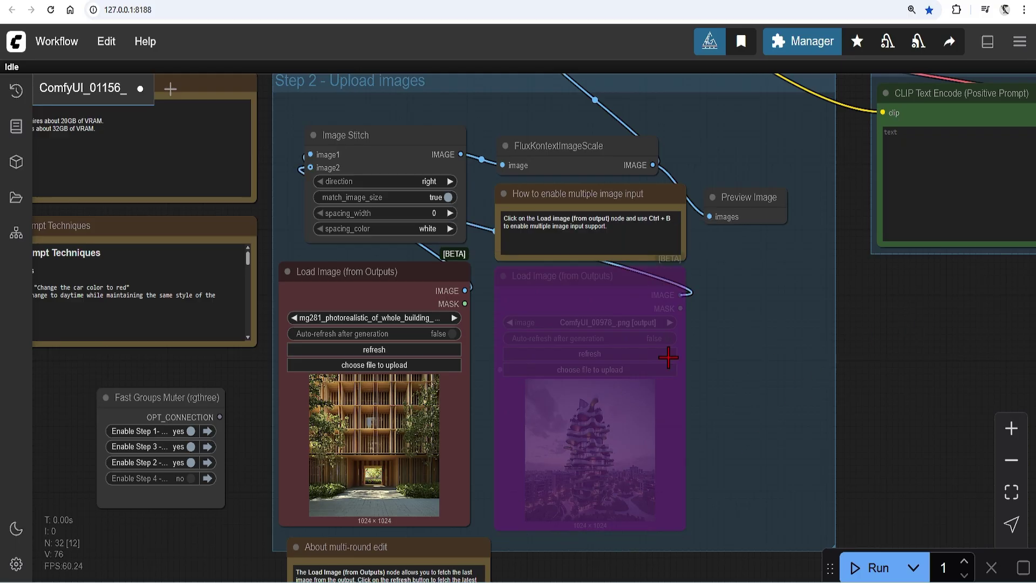
# - Preview the building photo scaled to 1024 × 1024 by queuing only the Preview Image output
pyautogui.moveTo(599, 156); pyautogui.dragTo(596, 155)
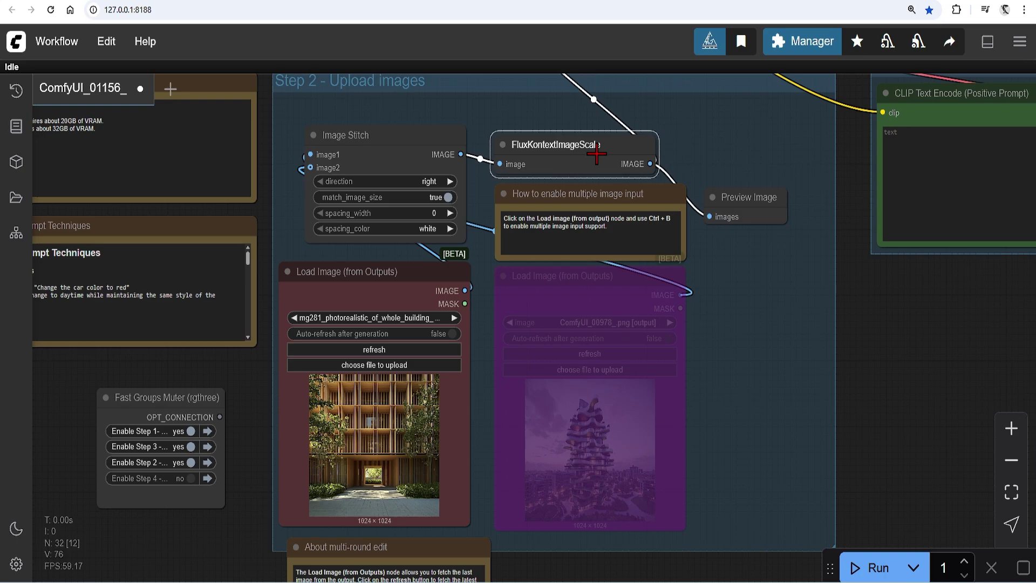
pyautogui.rightClick(747, 199)
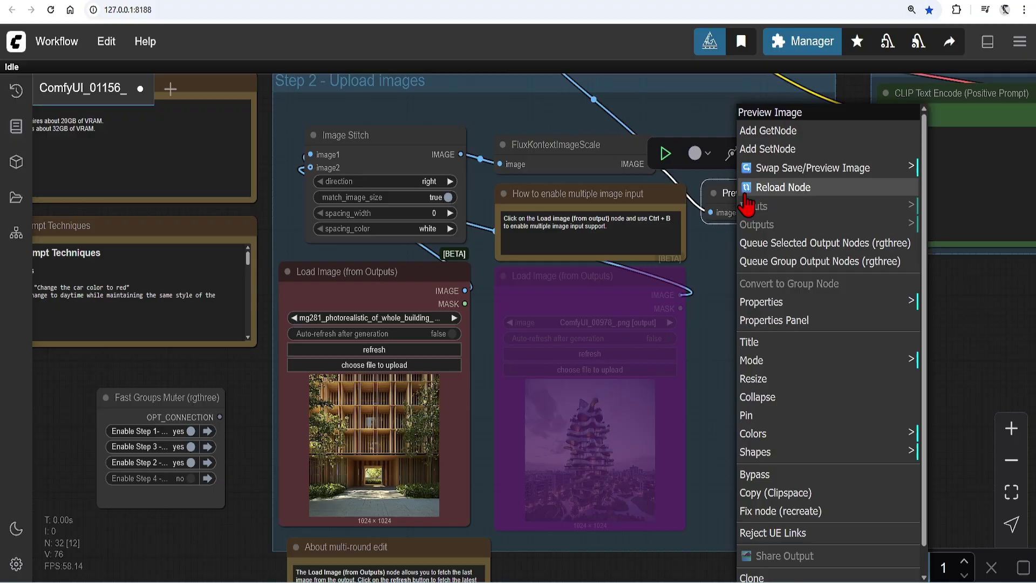
pyautogui.click(794, 242)
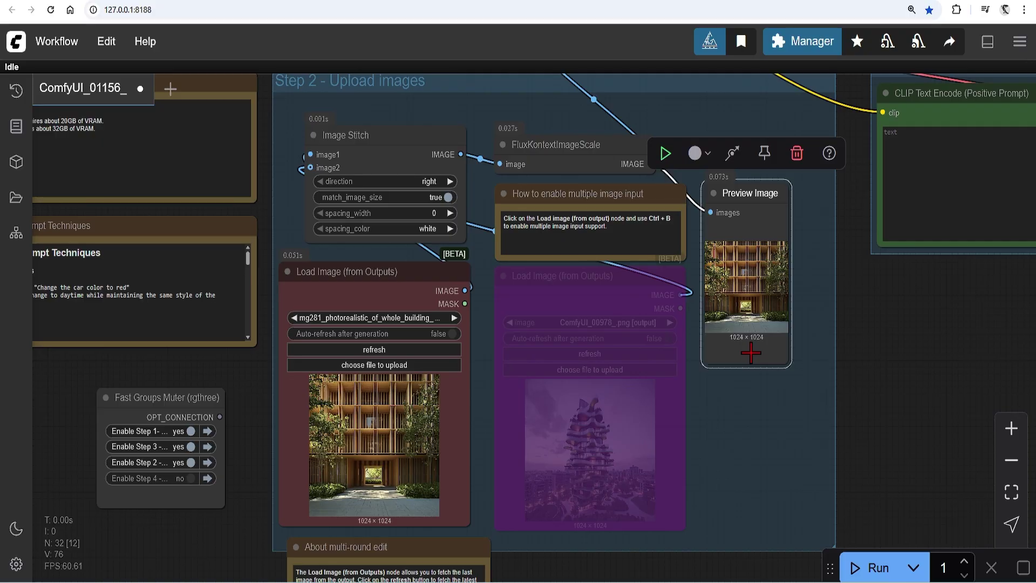
pyautogui.scroll(-3, 612, 370)
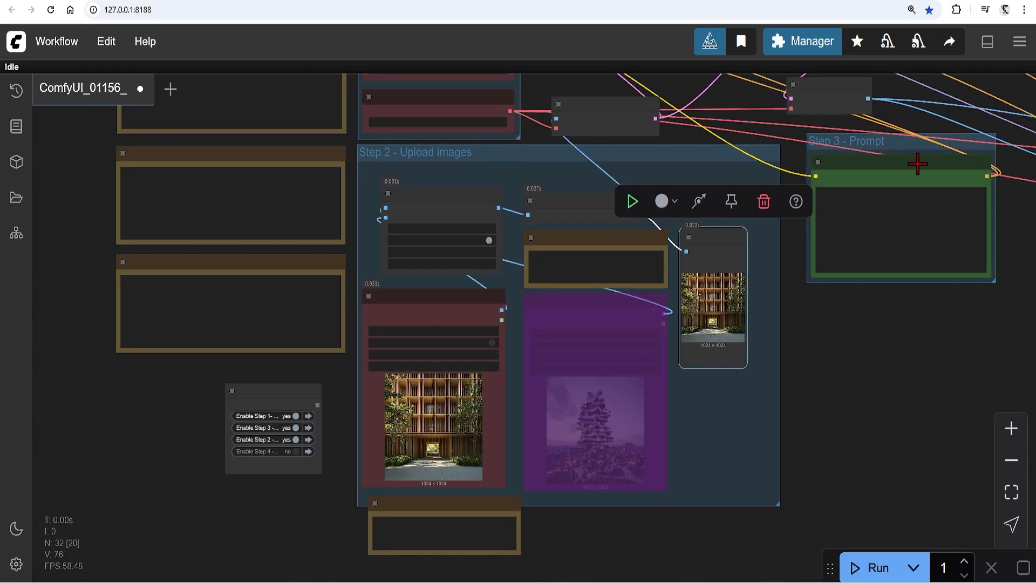
pyautogui.click(917, 164)
pyautogui.moveTo(215, 153); pyautogui.dragTo(240, 166)
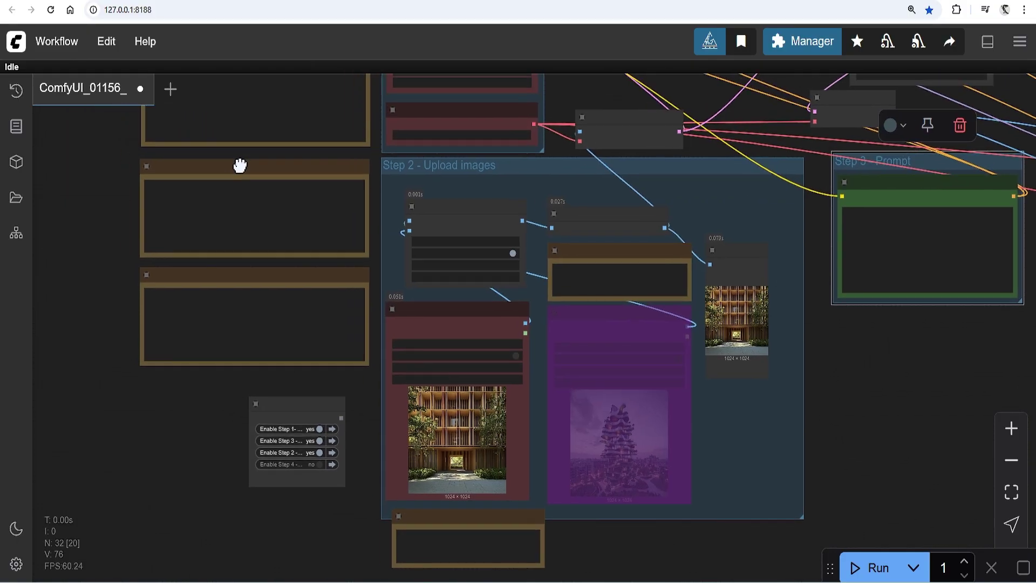
pyautogui.scroll(2, 251, 240)
pyautogui.scroll(2, 221, 471)
pyautogui.scroll(-1, 529, 429)
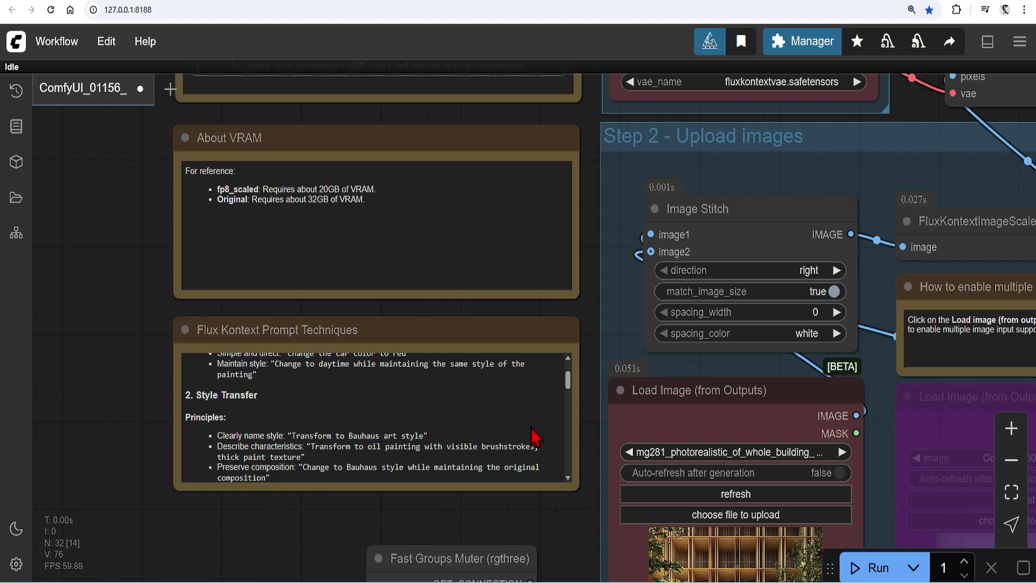
pyautogui.scroll(-2, 539, 430)
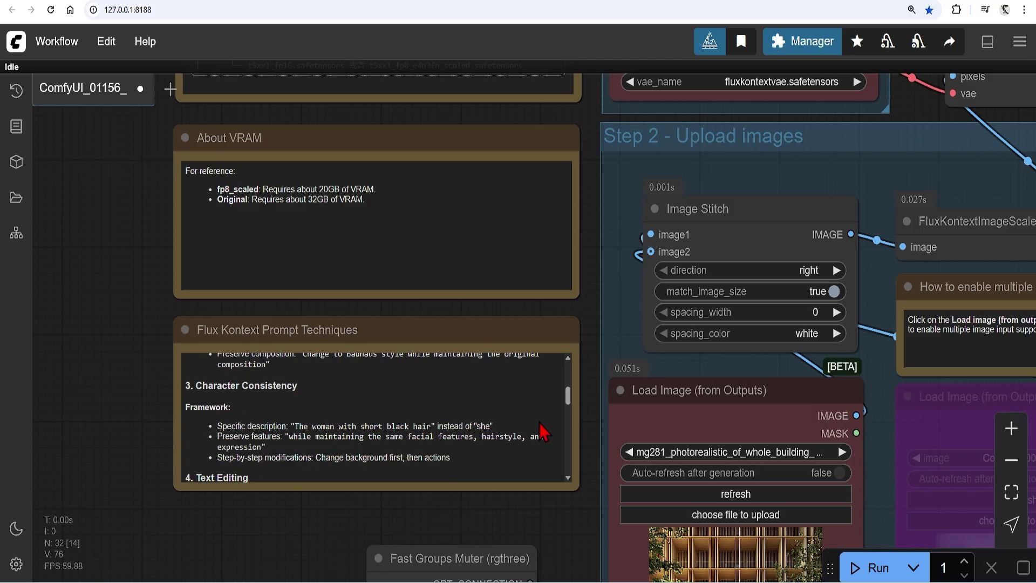
pyautogui.scroll(-1, 536, 432)
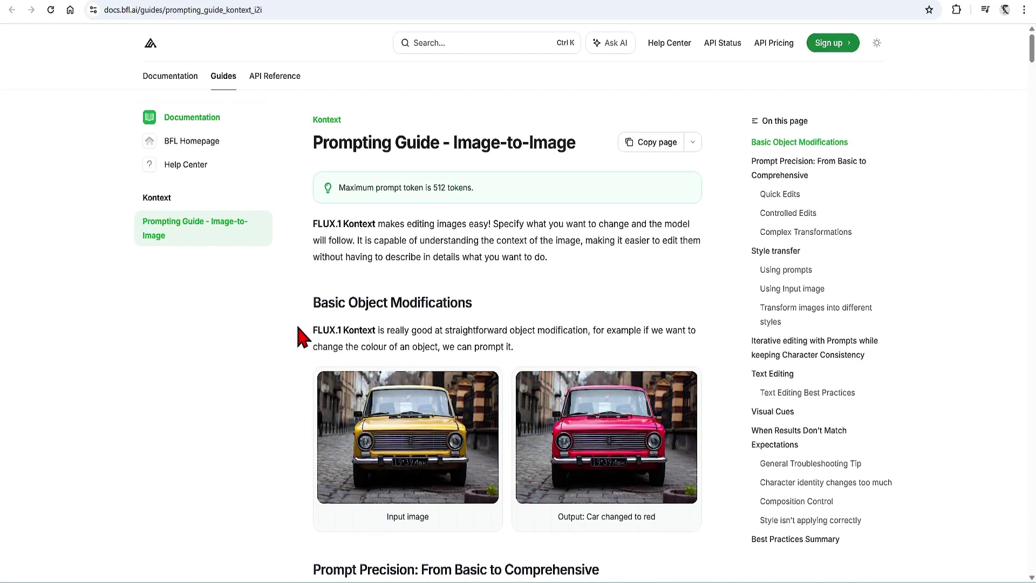
pyautogui.scroll(-3, 301, 336)
pyautogui.scroll(-3, 295, 394)
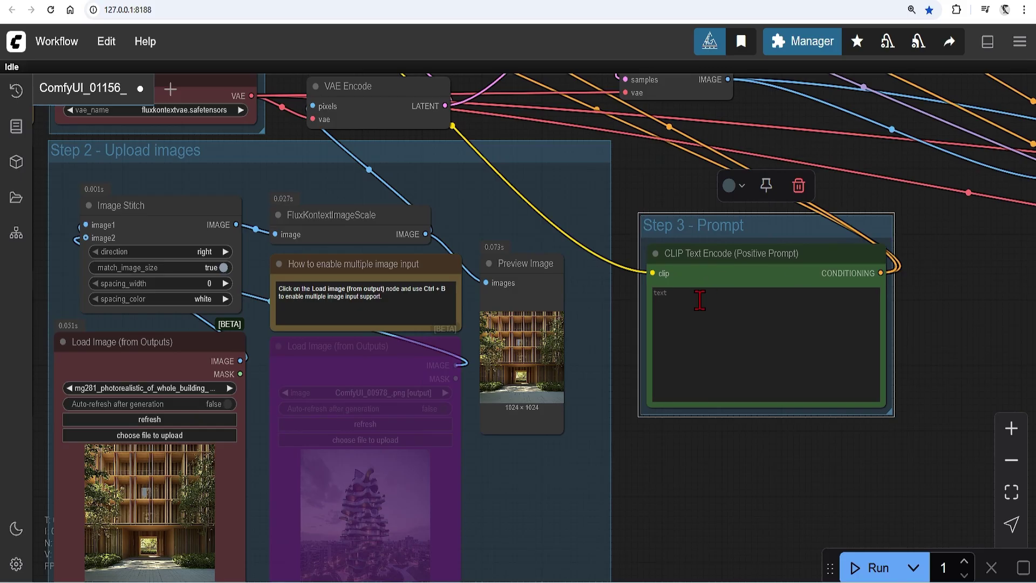
# - Render the building with a glass-door entrance and check the Save Image result
pyautogui.click(698, 300)
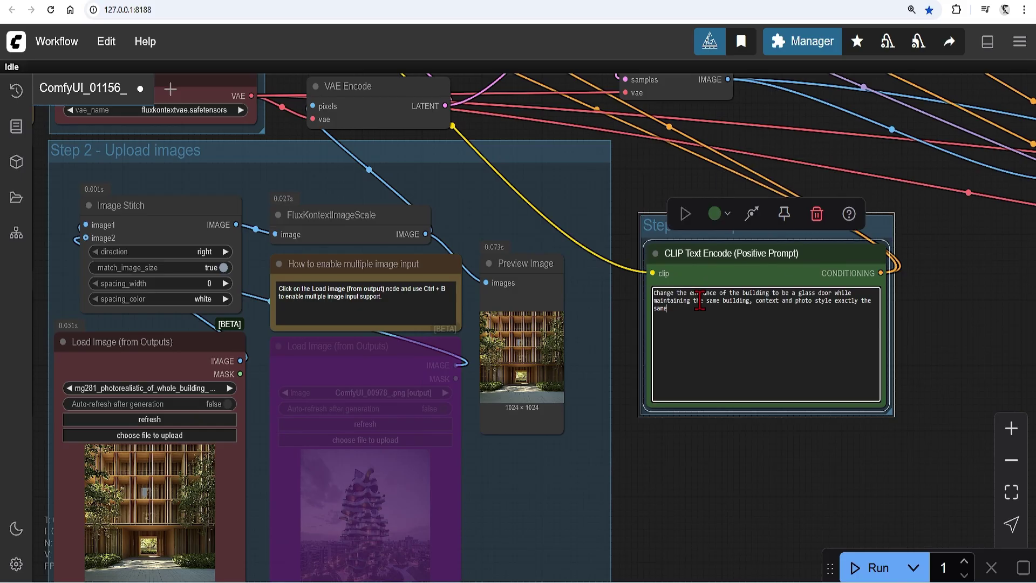
pyautogui.click(821, 438)
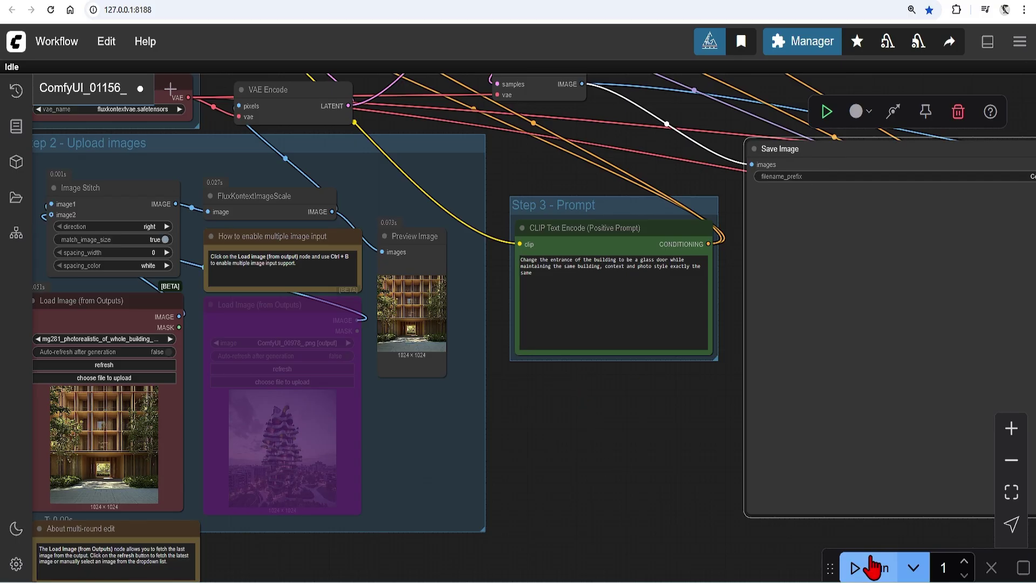
pyautogui.click(865, 566)
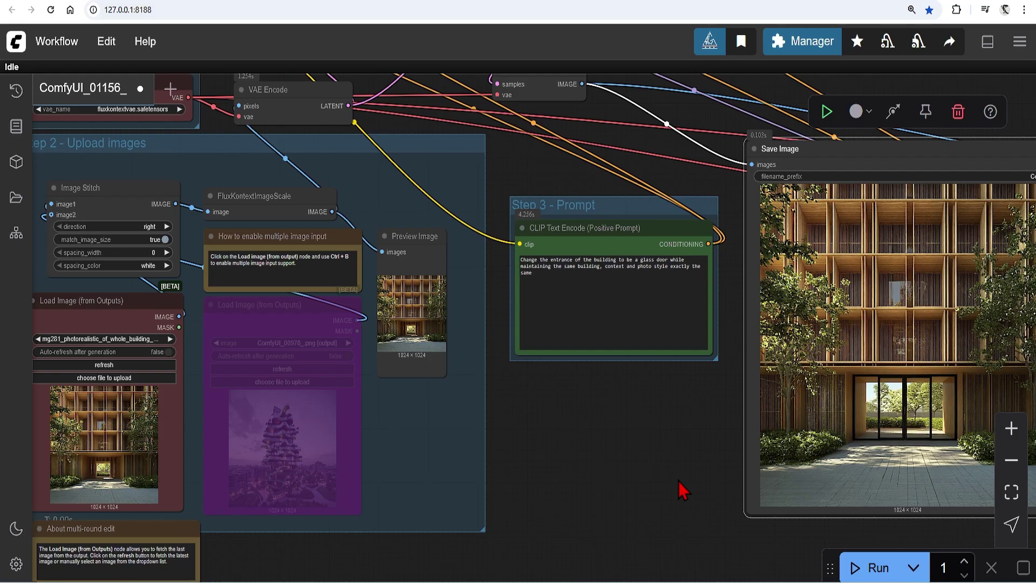
pyautogui.scroll(-1, 678, 481)
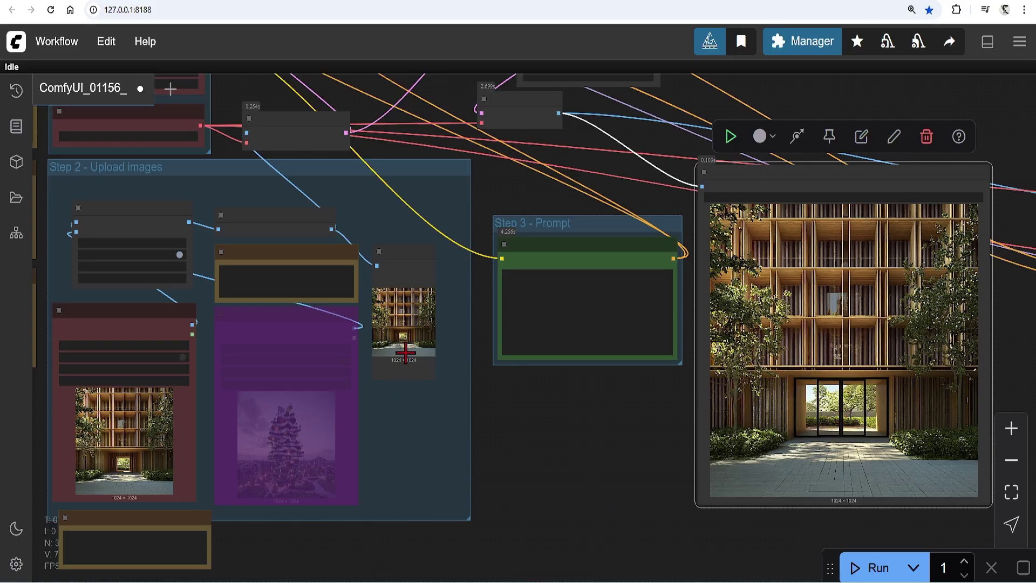
pyautogui.click(539, 468)
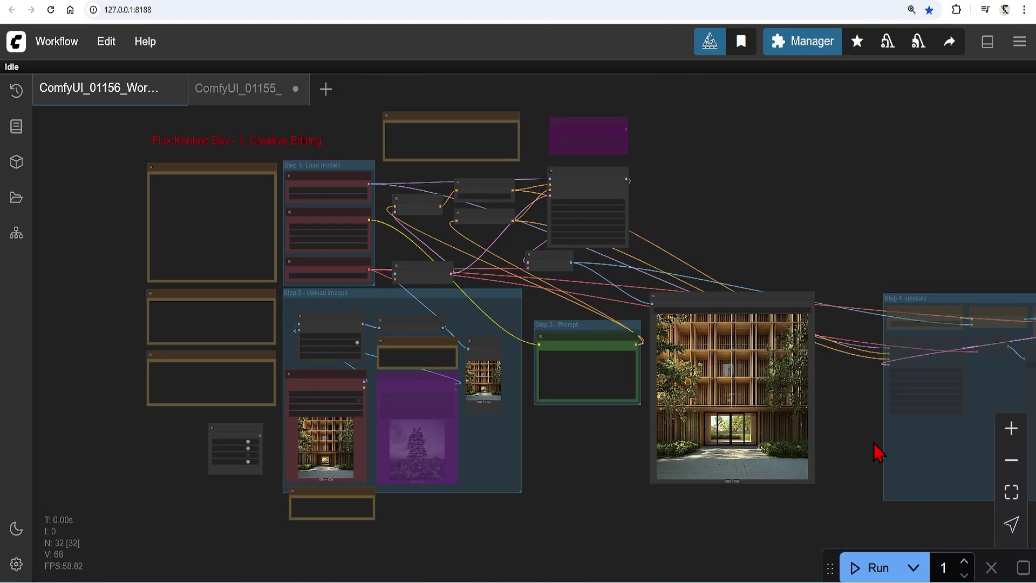
# - Toggle the Fast Groups Muter switches for the Step 2, 3 and 4 groups
pyautogui.moveTo(874, 445); pyautogui.dragTo(602, 388)
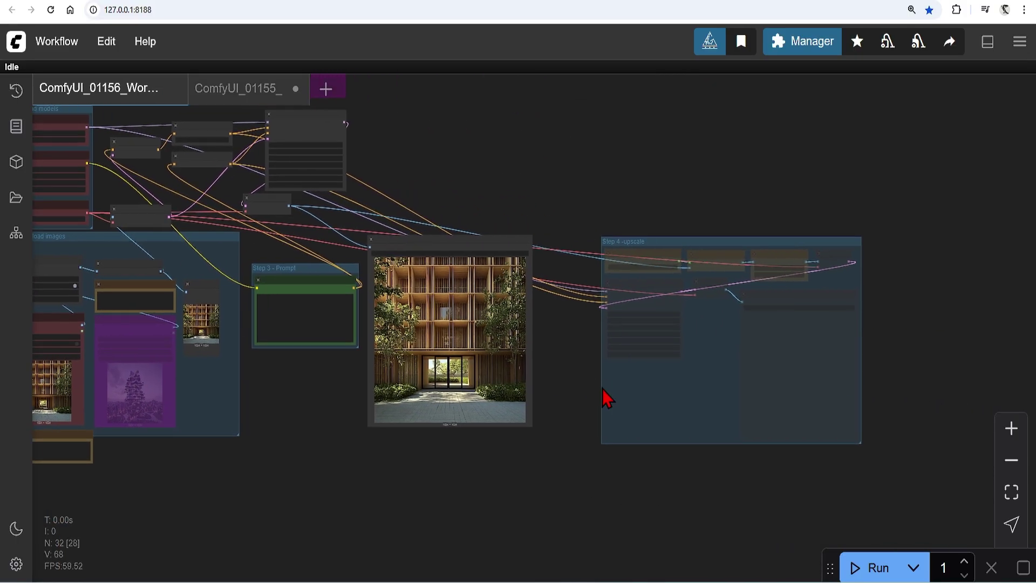
pyautogui.scroll(7, 761, 337)
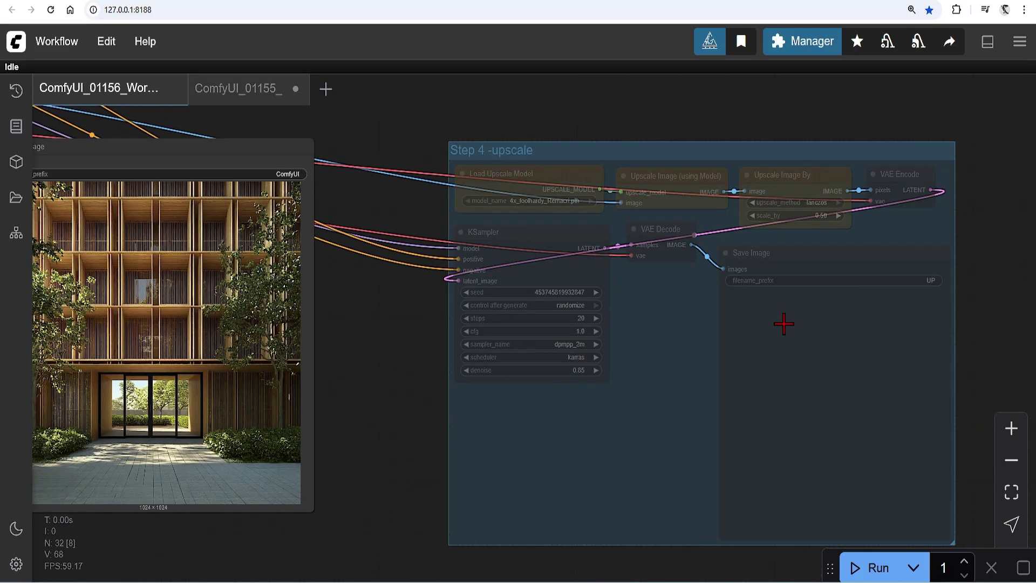
pyautogui.scroll(-5, 846, 328)
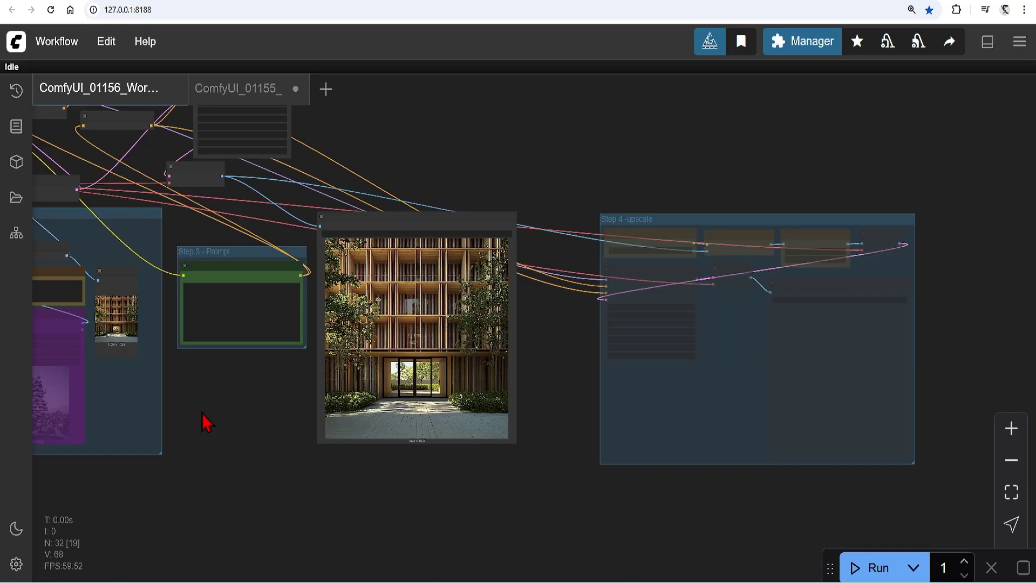
pyautogui.moveTo(146, 436); pyautogui.dragTo(642, 423)
pyautogui.scroll(7, 294, 414)
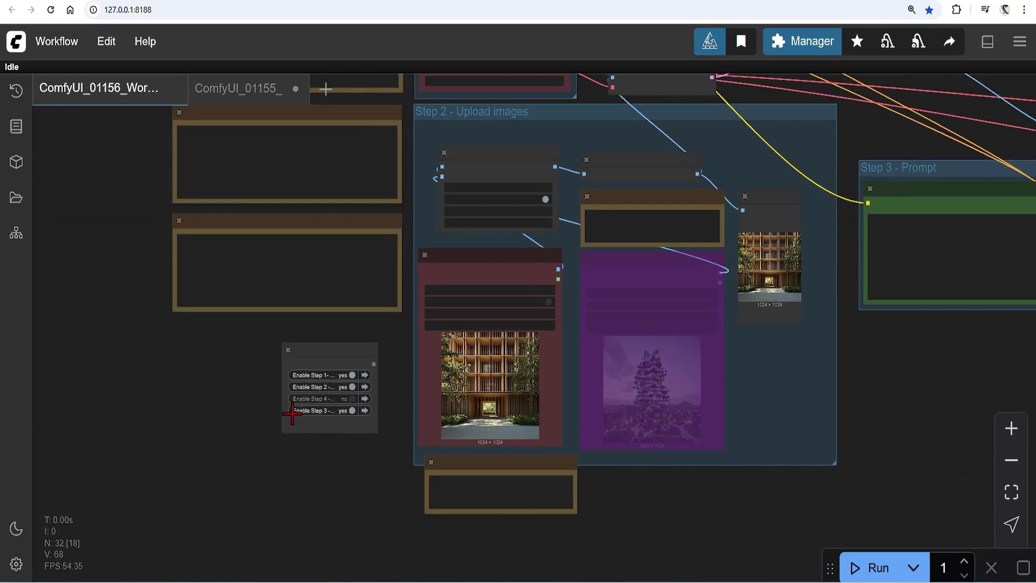
pyautogui.scroll(1, 297, 410)
pyautogui.click(370, 395)
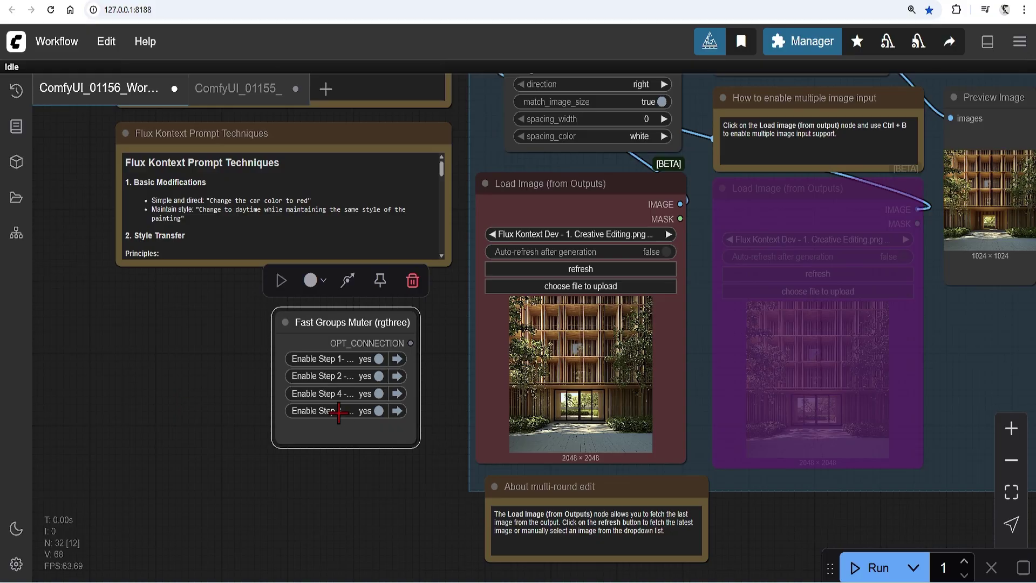
pyautogui.click(371, 409)
pyautogui.click(371, 409)
pyautogui.click(376, 377)
pyautogui.click(376, 378)
# - Place the group muter above the Step 4 upscale group, leaving Step 4 enabled
pyautogui.moveTo(331, 324); pyautogui.dragTo(814, 174)
pyautogui.scroll(-4, 228, 357)
pyautogui.scroll(-3, 229, 358)
pyautogui.scroll(5, 965, 250)
pyautogui.moveTo(966, 251); pyautogui.dragTo(650, 202)
pyautogui.click(490, 129)
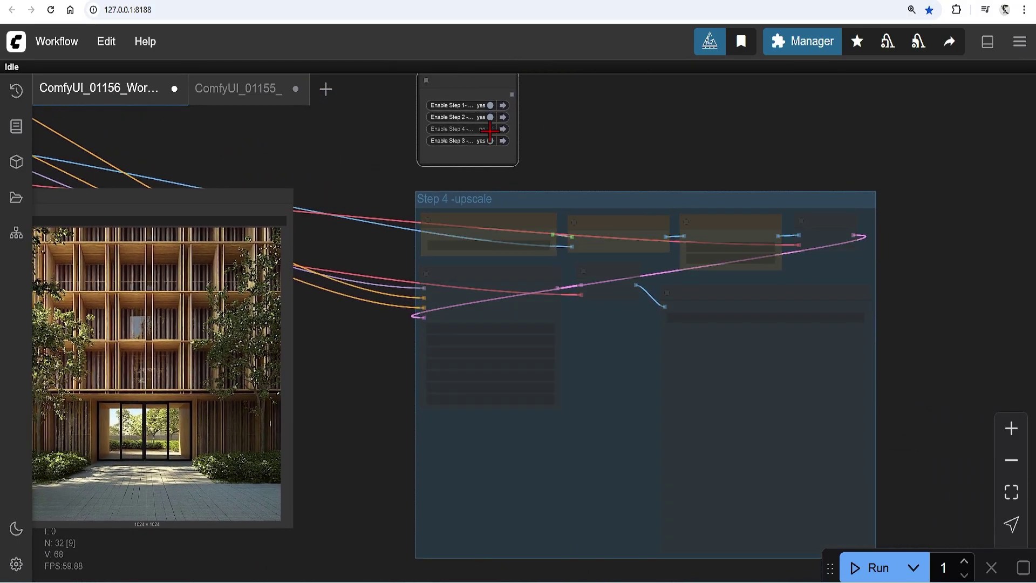
pyautogui.click(490, 129)
# - Inspect the nodes in the Step 4 upscale group
pyautogui.scroll(5, 531, 208)
pyautogui.moveTo(685, 367); pyautogui.dragTo(629, 321)
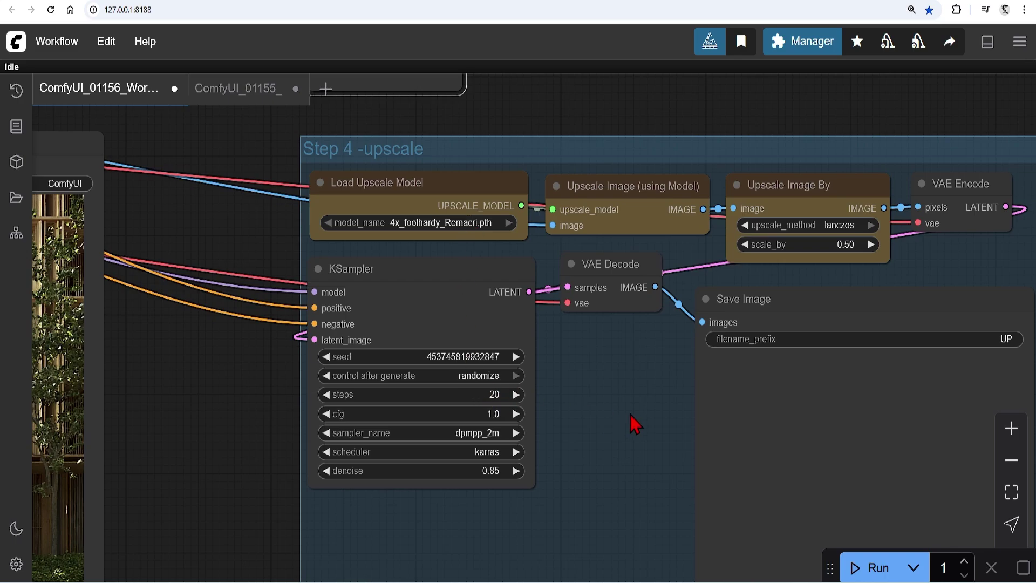
pyautogui.scroll(-3, 555, 351)
pyautogui.moveTo(682, 354); pyautogui.dragTo(663, 330)
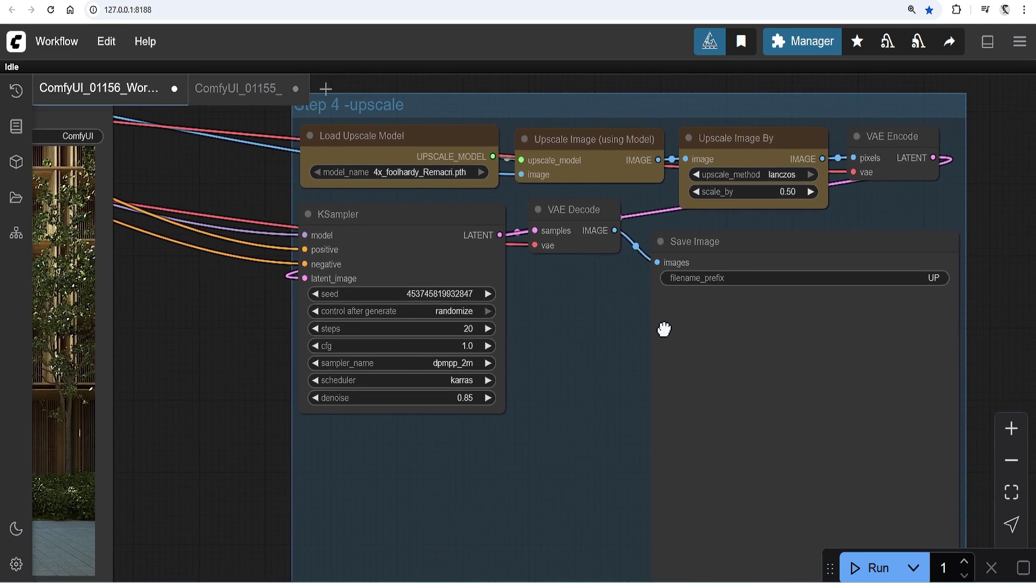
pyautogui.scroll(-2, 629, 318)
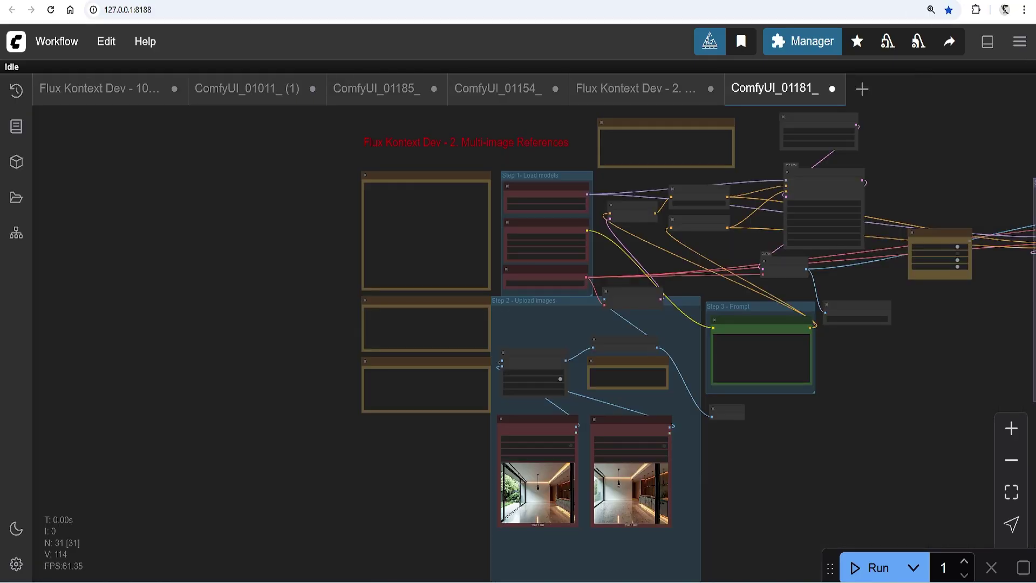
# - Re-enable the second image loader and load table.png into it
pyautogui.scroll(5, 706, 484)
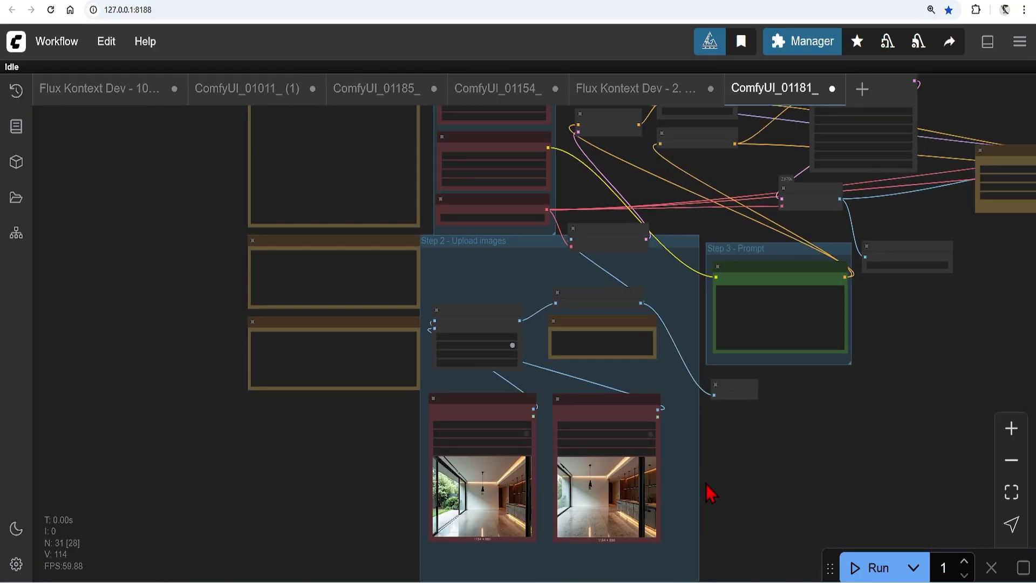
pyautogui.moveTo(705, 466); pyautogui.dragTo(723, 441)
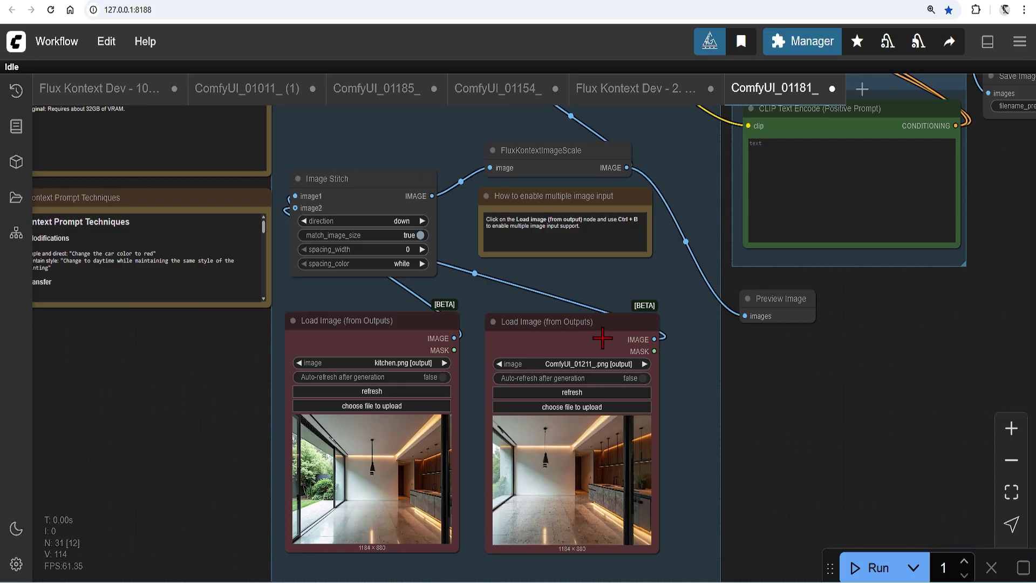
pyautogui.moveTo(603, 338); pyautogui.dragTo(602, 338)
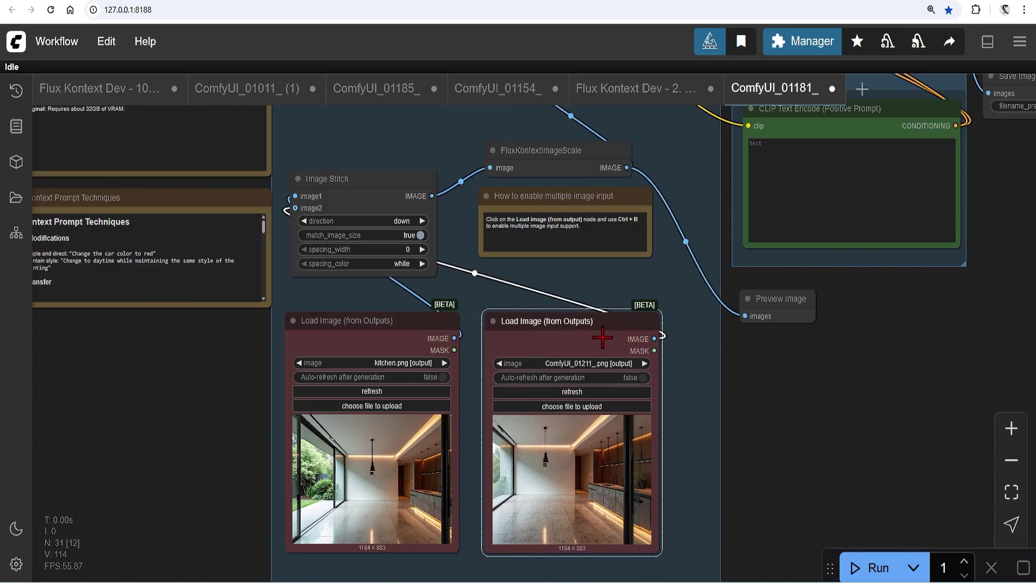
pyautogui.hotkey('ctrl', 'b')
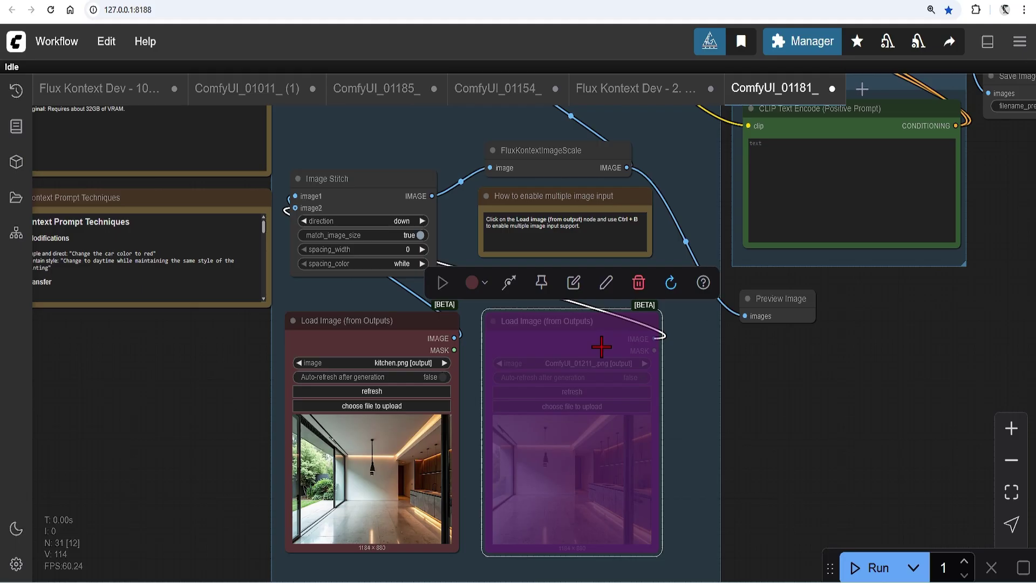
pyautogui.hotkey('ctrl', 'b')
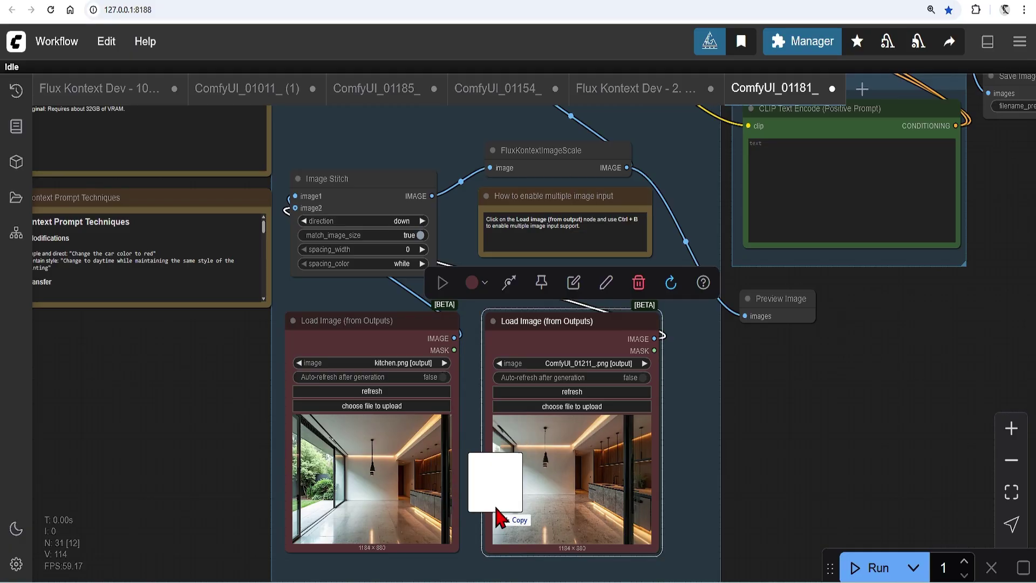
pyautogui.moveTo(495, 482); pyautogui.dragTo(534, 445)
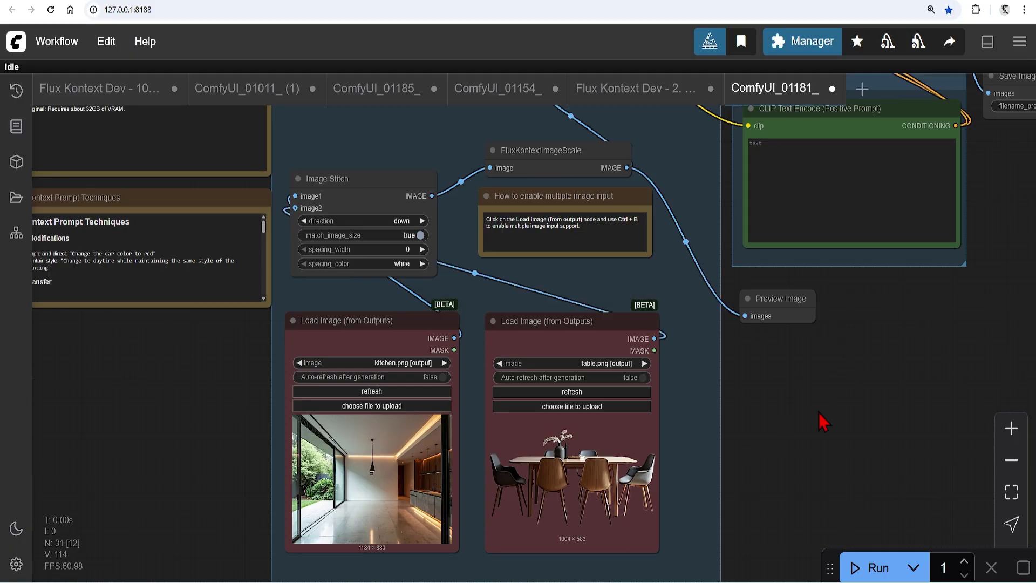
# - Preview the kitchen and table images stitched in the down direction
pyautogui.click(816, 419)
pyautogui.click(420, 221)
pyautogui.click(304, 221)
pyautogui.rightClick(773, 298)
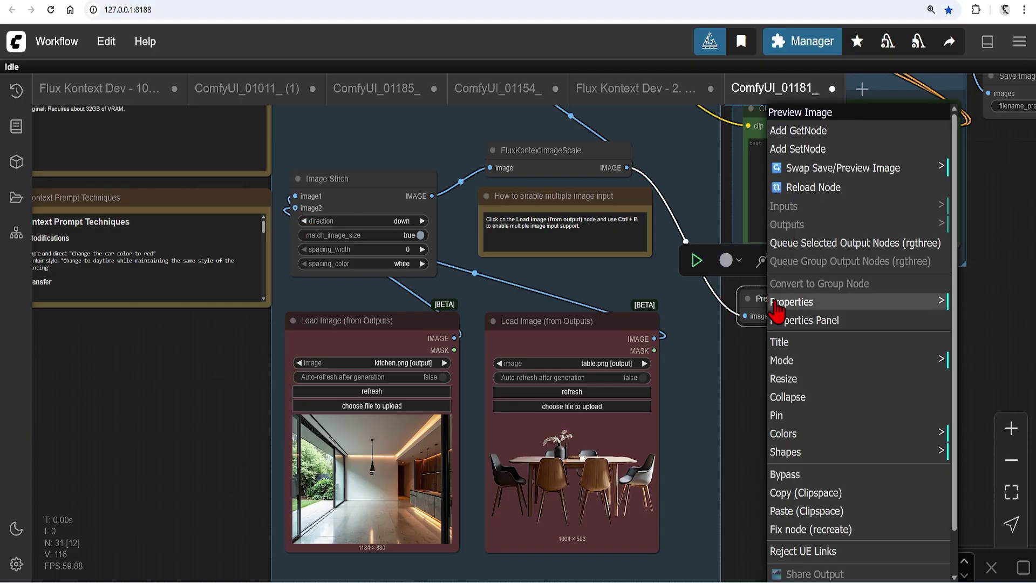
pyautogui.click(873, 243)
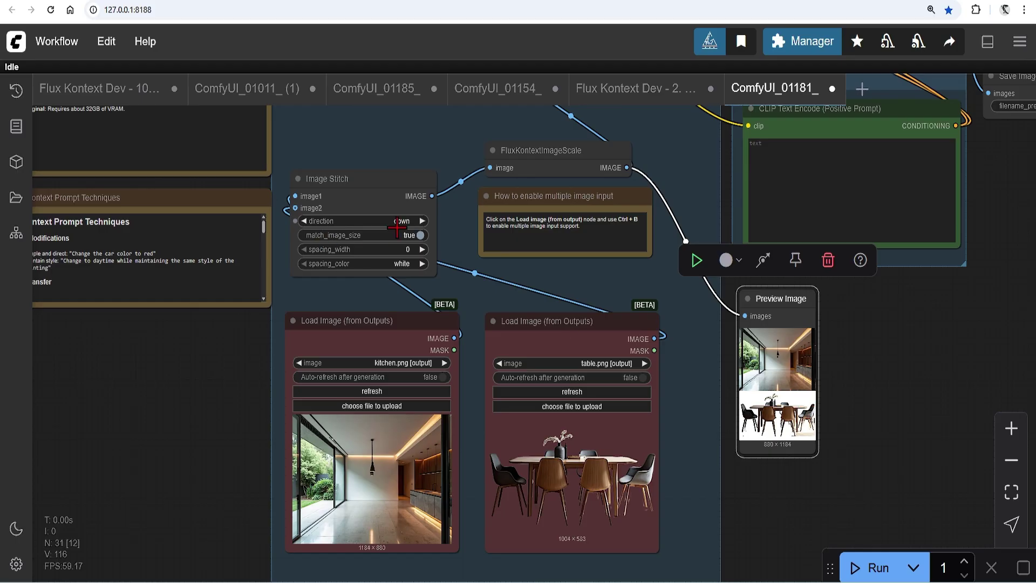
# - Compare left and down stitch previews, finishing with the images stacked downward
pyautogui.click(424, 221)
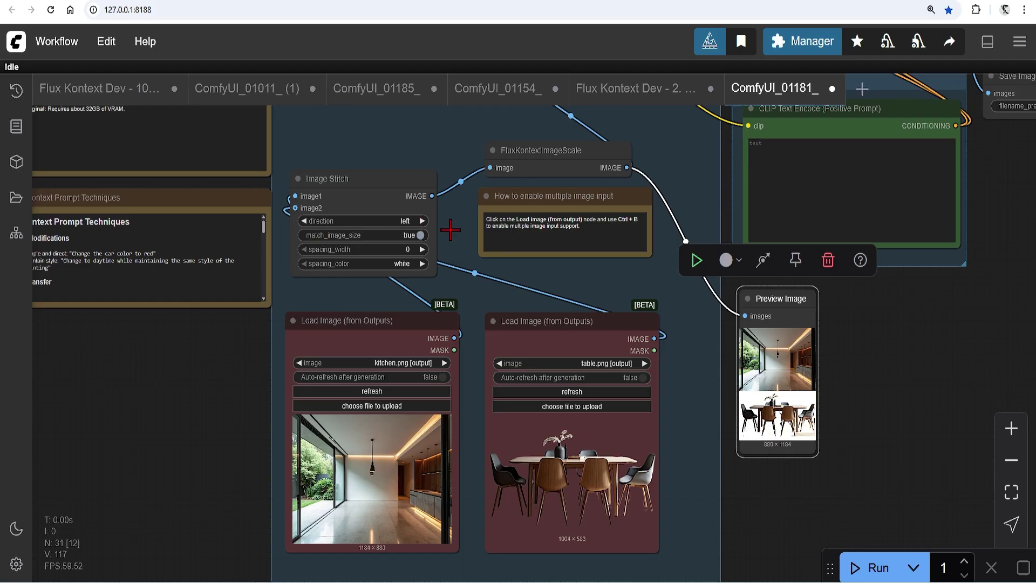
pyautogui.rightClick(793, 299)
pyautogui.click(826, 298)
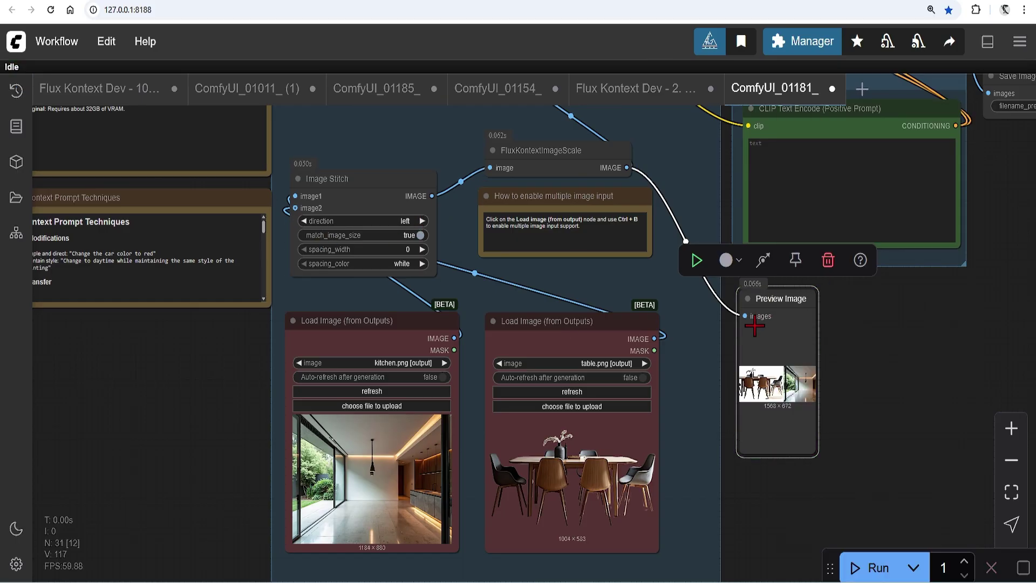
pyautogui.click(303, 220)
pyautogui.rightClick(766, 296)
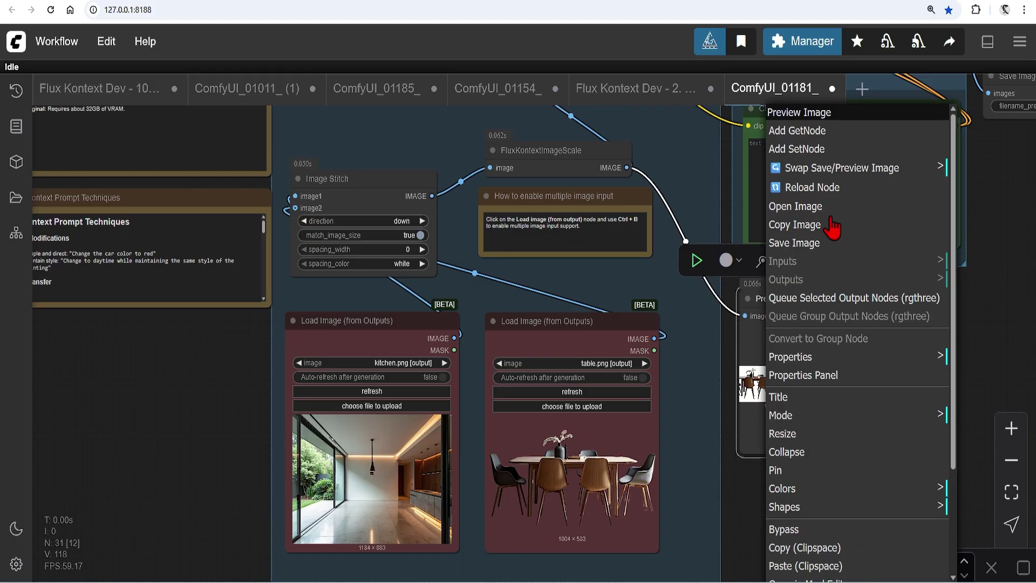
pyautogui.click(846, 298)
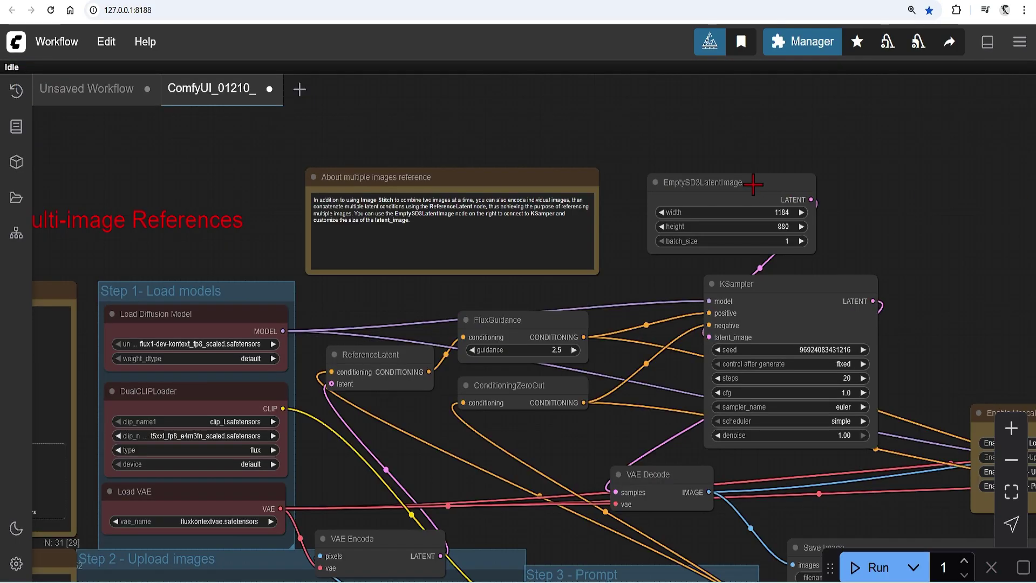
# - Move the EmptySD3LatentImage node above the KSampler and check the image loaders
pyautogui.click(733, 183)
pyautogui.moveTo(732, 182); pyautogui.dragTo(734, 156)
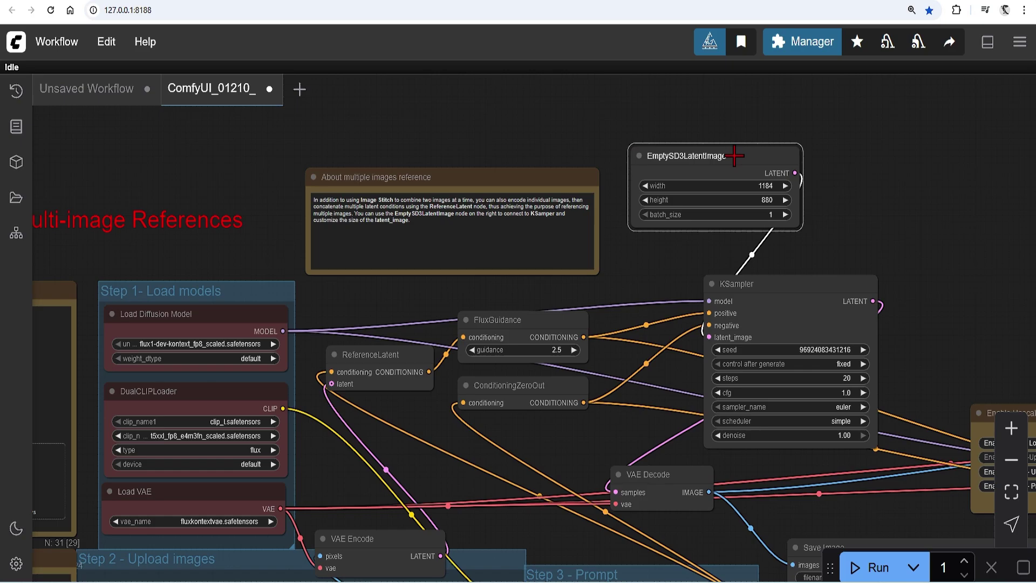
pyautogui.scroll(-10, 698, 428)
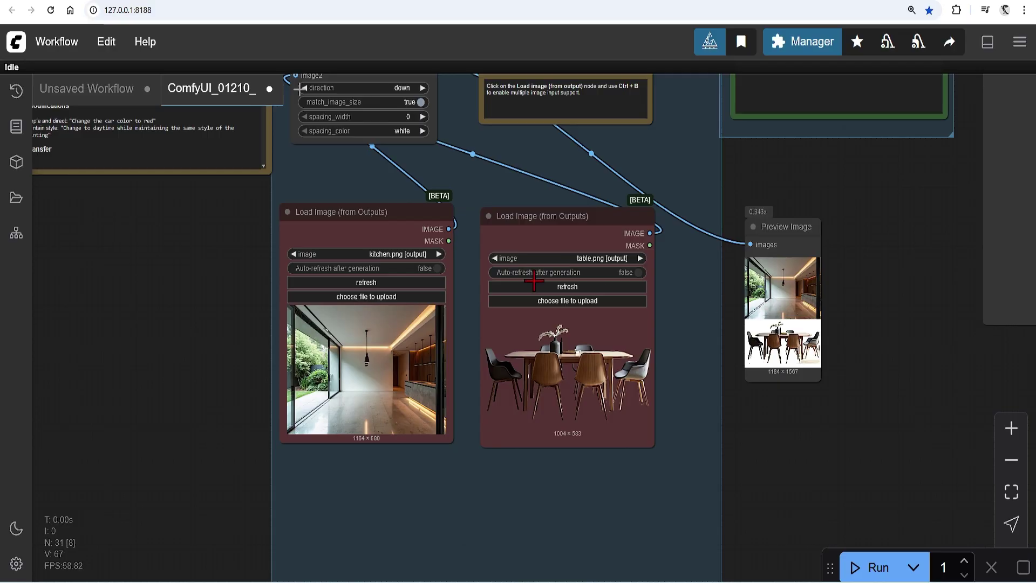
pyautogui.moveTo(388, 228); pyautogui.dragTo(400, 224)
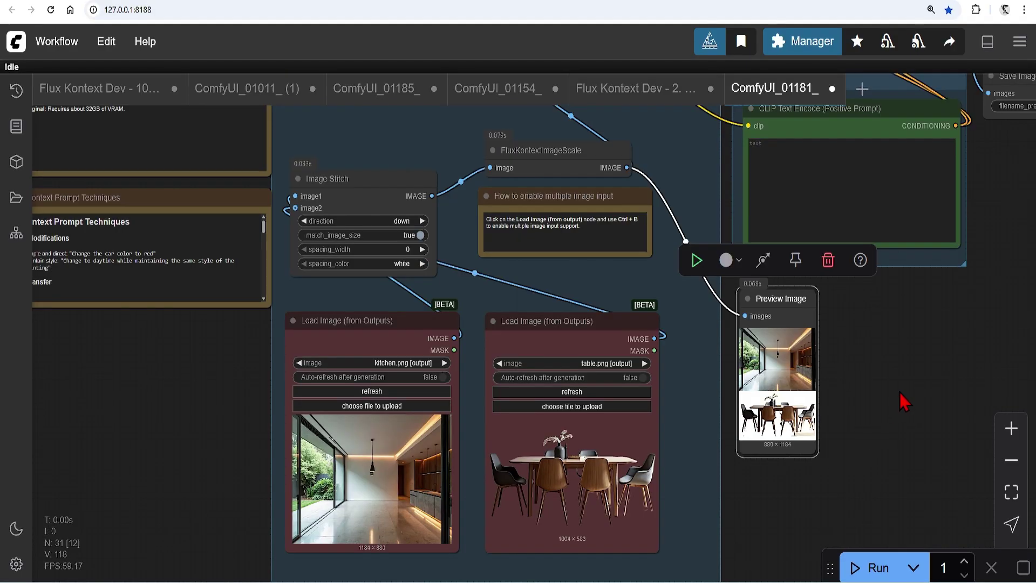
# - Paste the furniture-placement prompt into the positive prompt
pyautogui.click(917, 361)
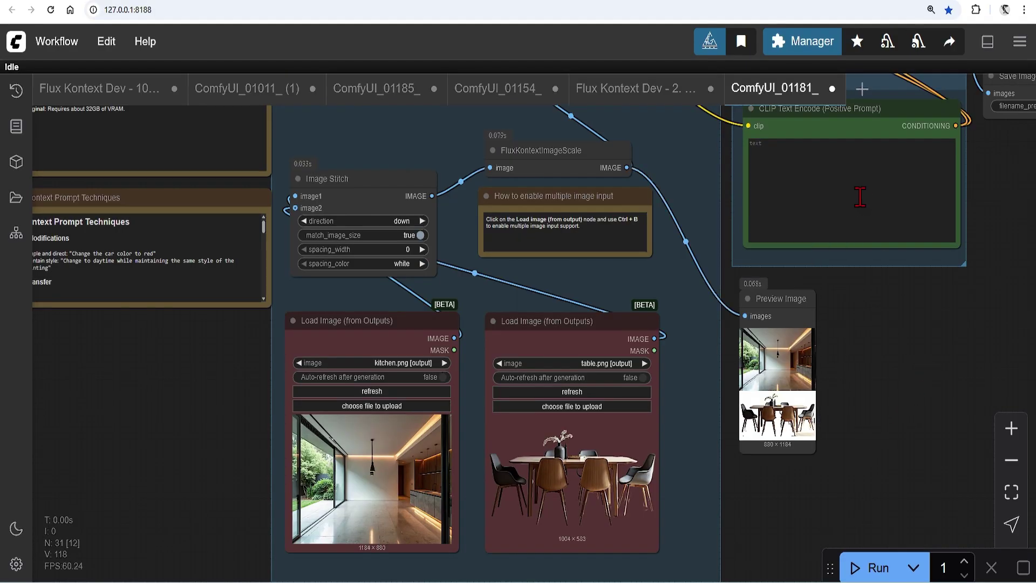
pyautogui.click(835, 183)
pyautogui.write('Place the the dining table and chairs into the empty dining room image keeping the dining room the same and only adding the furniture')
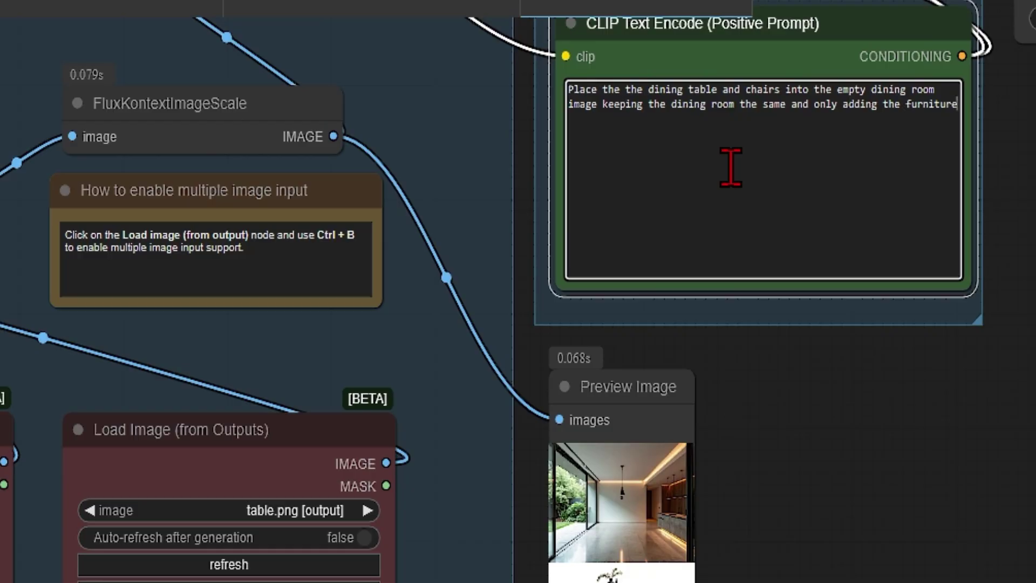
# - Move the Save Image node below Step 3 and view the furnished dining room
pyautogui.scroll(-1, 261, 527)
pyautogui.moveTo(947, 570); pyautogui.dragTo(536, 579)
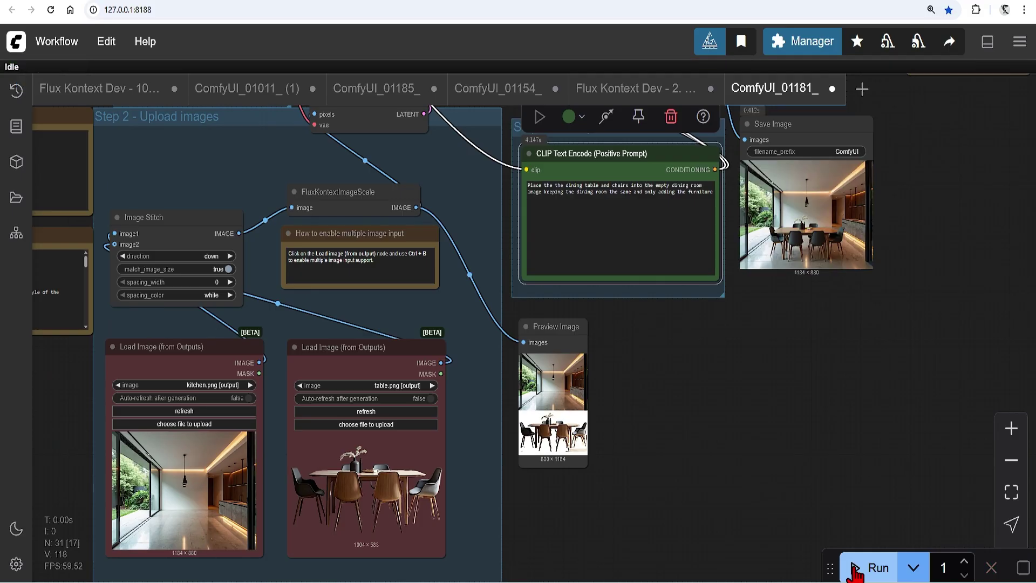
pyautogui.moveTo(828, 130); pyautogui.dragTo(707, 320)
pyautogui.scroll(9, 669, 420)
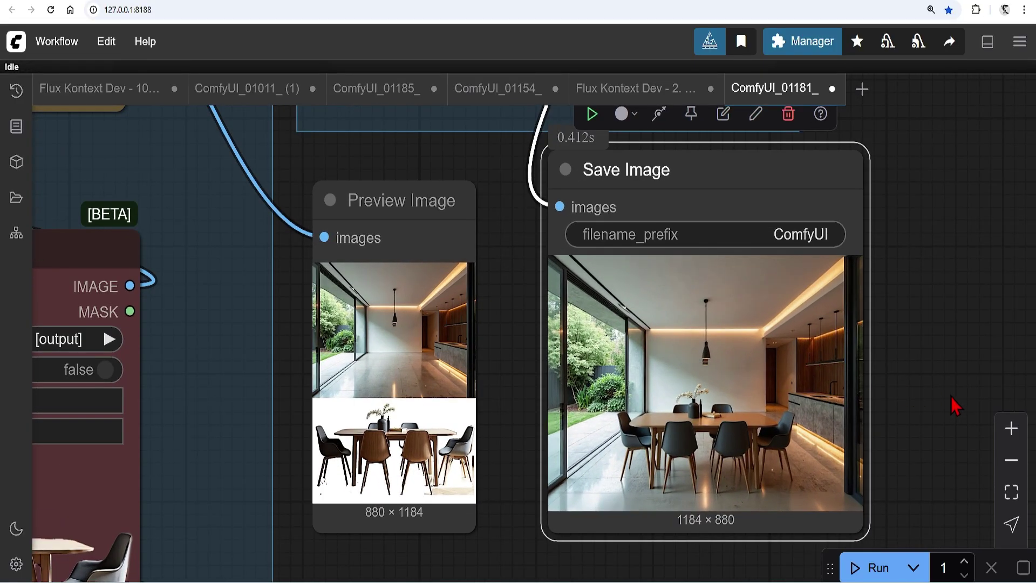
pyautogui.click(950, 397)
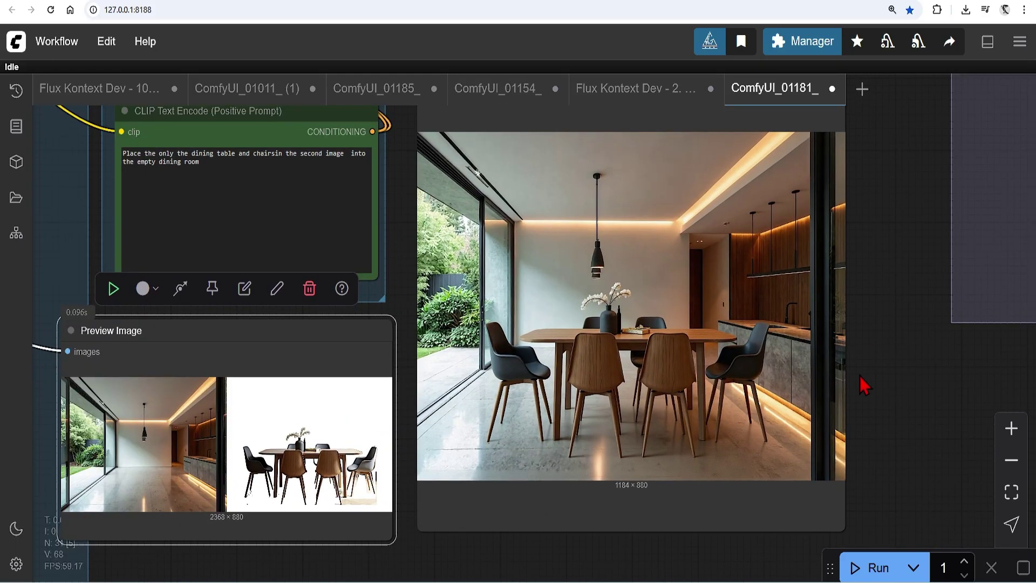
pyautogui.scroll(1, 862, 377)
pyautogui.moveTo(876, 374); pyautogui.dragTo(929, 388)
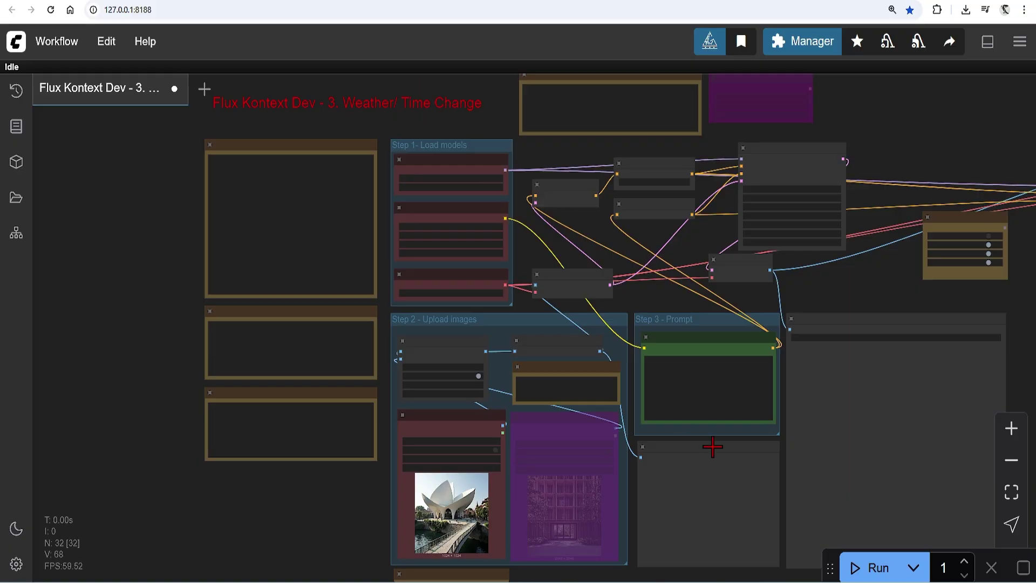
# - Review the lotus workflow's image loaders, model loaders and KSampler
pyautogui.moveTo(712, 444); pyautogui.dragTo(712, 384)
pyautogui.scroll(6, 685, 405)
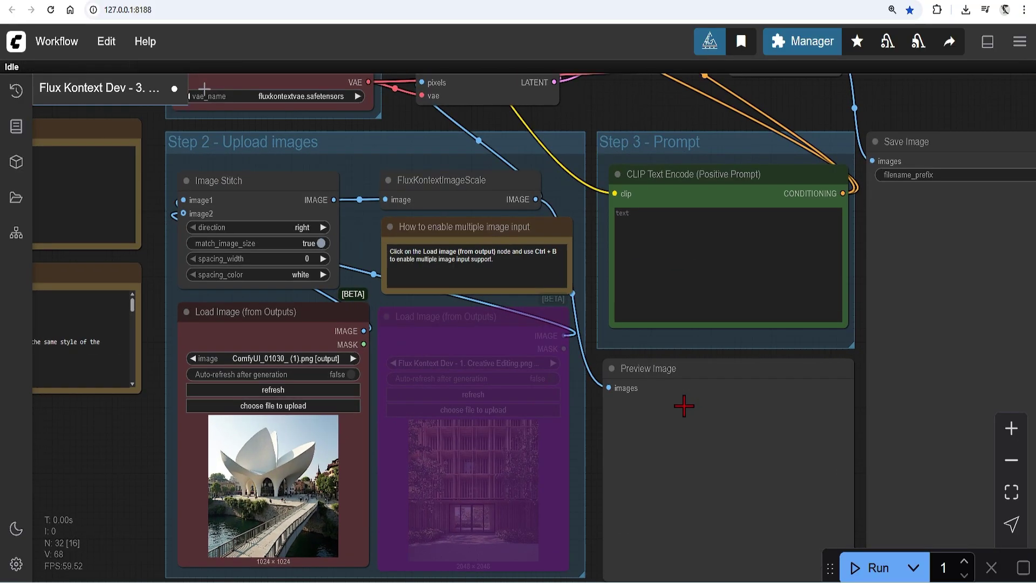
pyautogui.moveTo(296, 325); pyautogui.dragTo(284, 327)
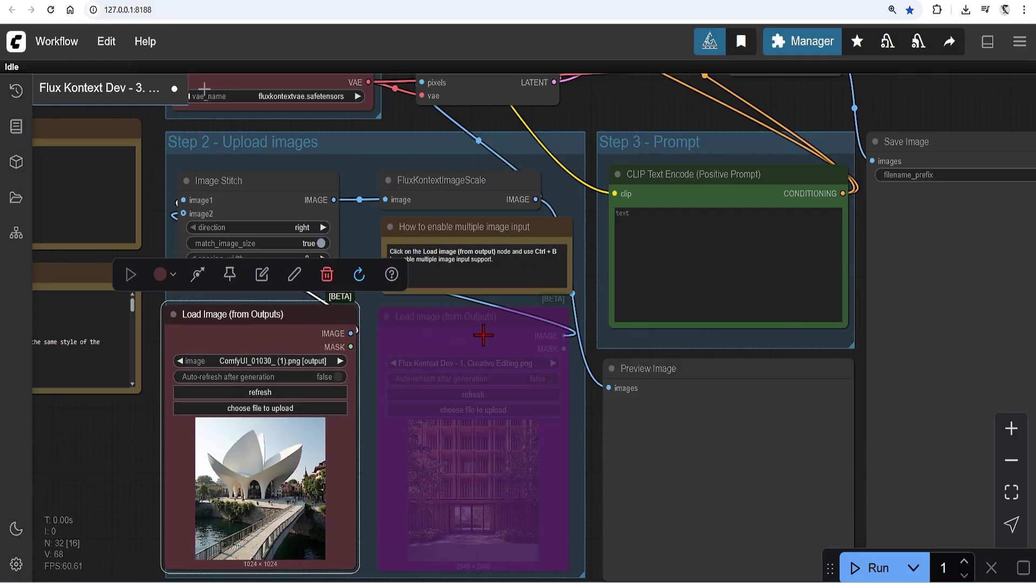
pyautogui.moveTo(483, 335); pyautogui.dragTo(480, 336)
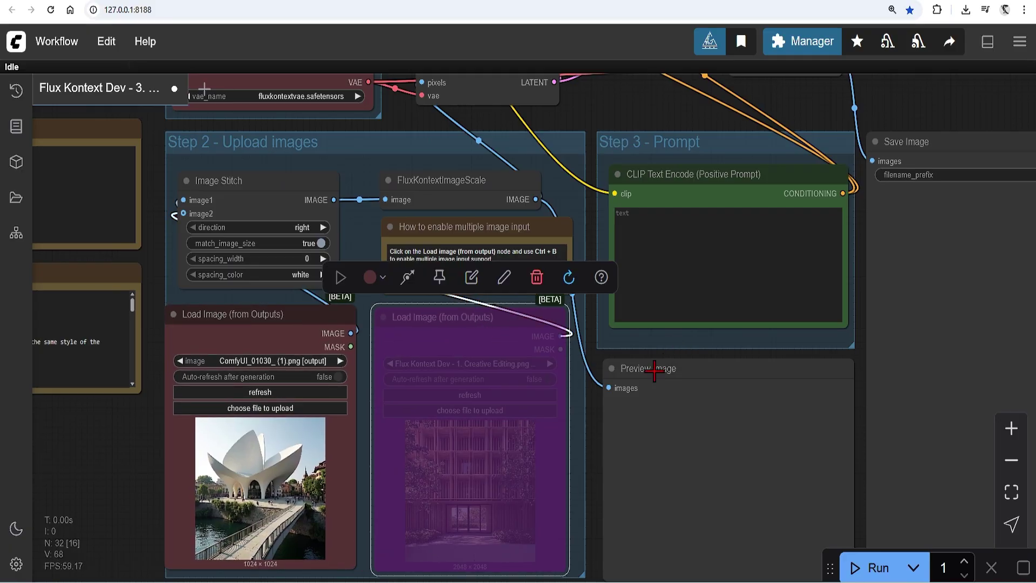
pyautogui.click(618, 113)
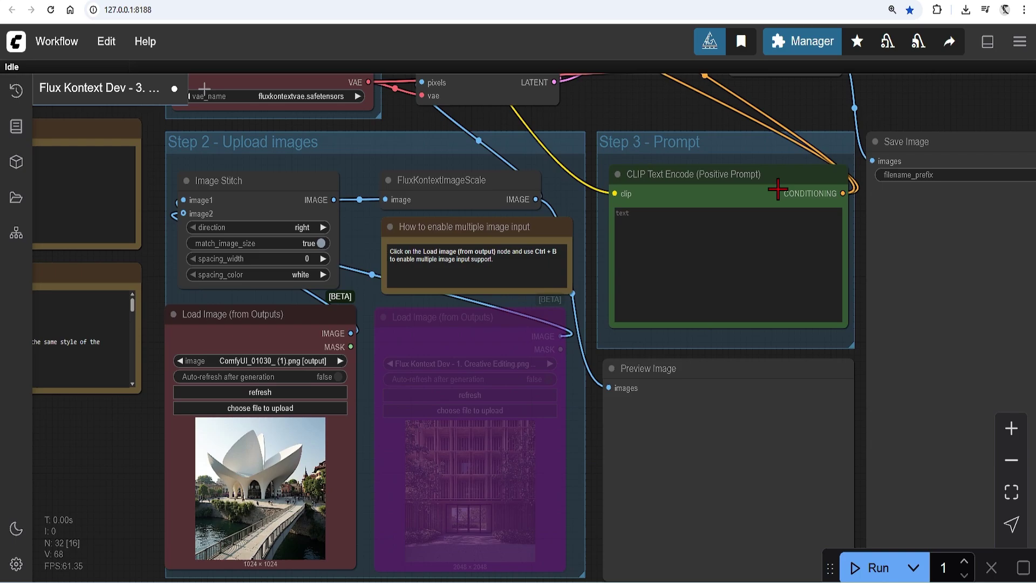
pyautogui.scroll(-2, 777, 189)
pyautogui.moveTo(752, 215); pyautogui.dragTo(746, 340)
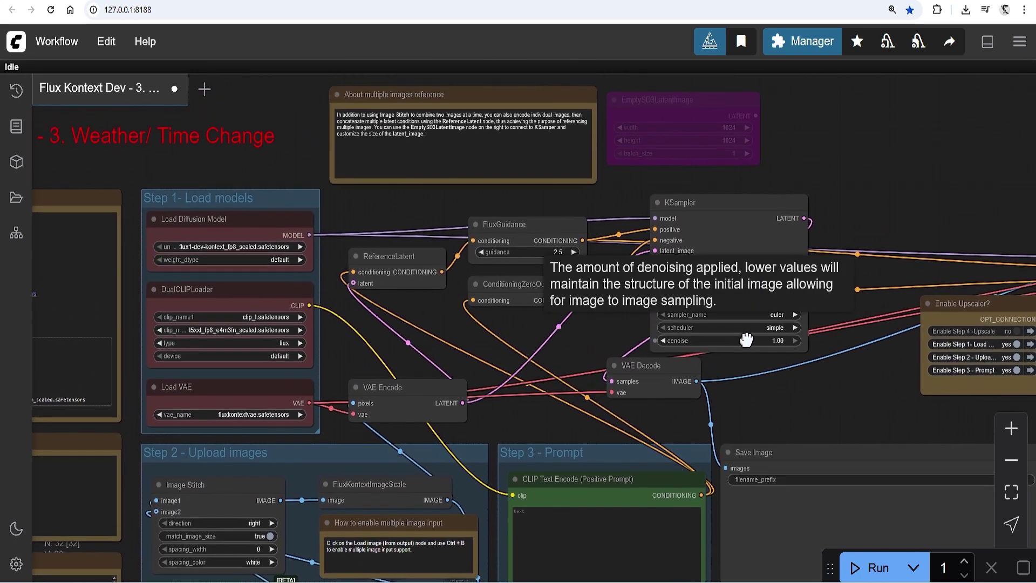
pyautogui.scroll(1, 511, 464)
pyautogui.moveTo(511, 464); pyautogui.dragTo(616, 164)
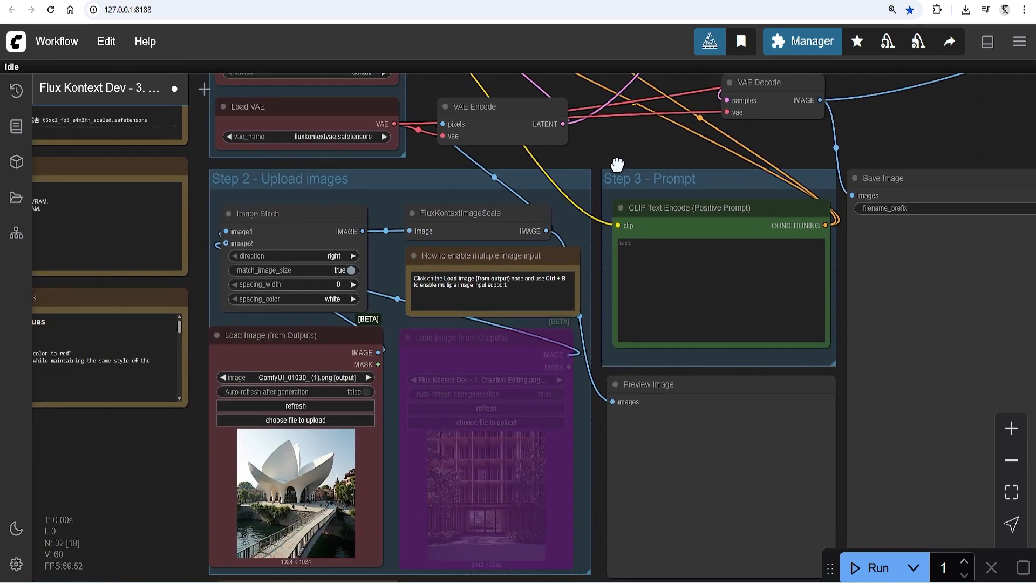
# - Paste the snowy-winter prompt, keeping composition, architecture and angle, into the positive prompt
pyautogui.scroll(1, 614, 433)
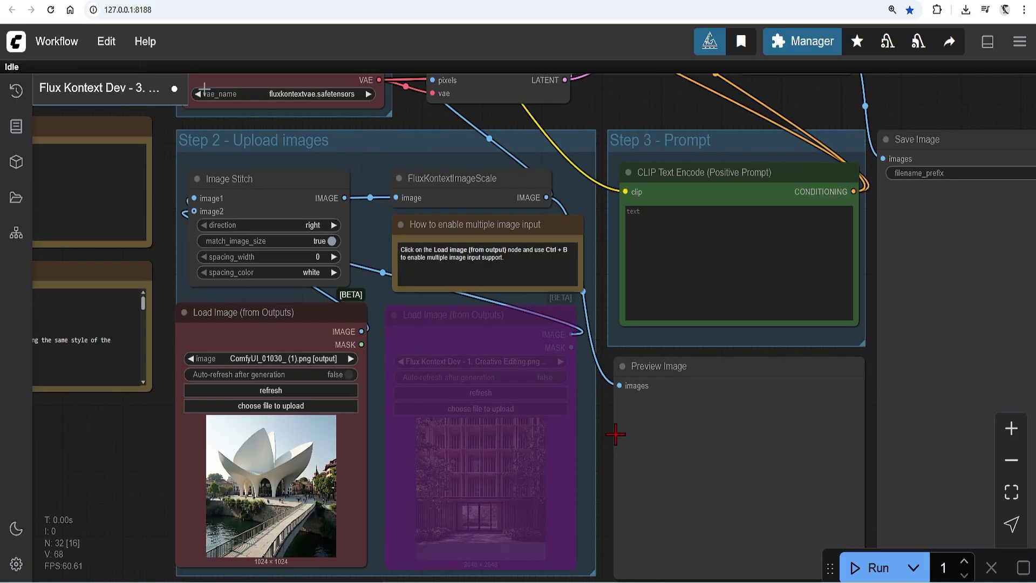
pyautogui.click(693, 250)
pyautogui.write('Change the image to be in winter. Snow covers the flowing concrete shells and surrounding terracotta-roofed buildings. Snow-covered plaza with people in winter coats walking around. Bare winter trees, snow on stone bridge railings over dark water. Overcast winter sky with soft lighting. Keep the same composition, architecture and angle as original scene.')
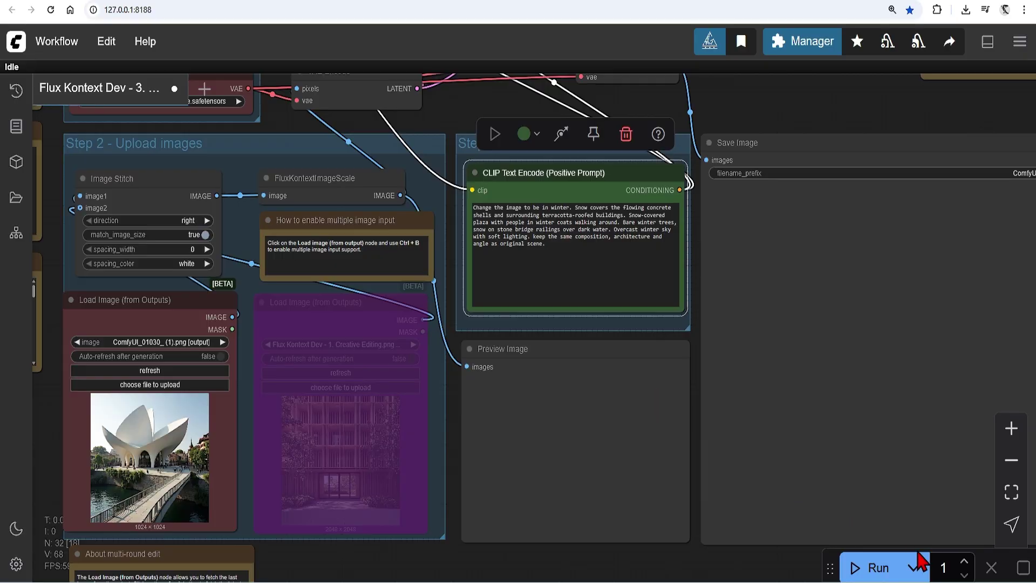
# - Render the 1024 × 1024 snowy winter version of the lotus building
pyautogui.hscroll(1, 892, 508)
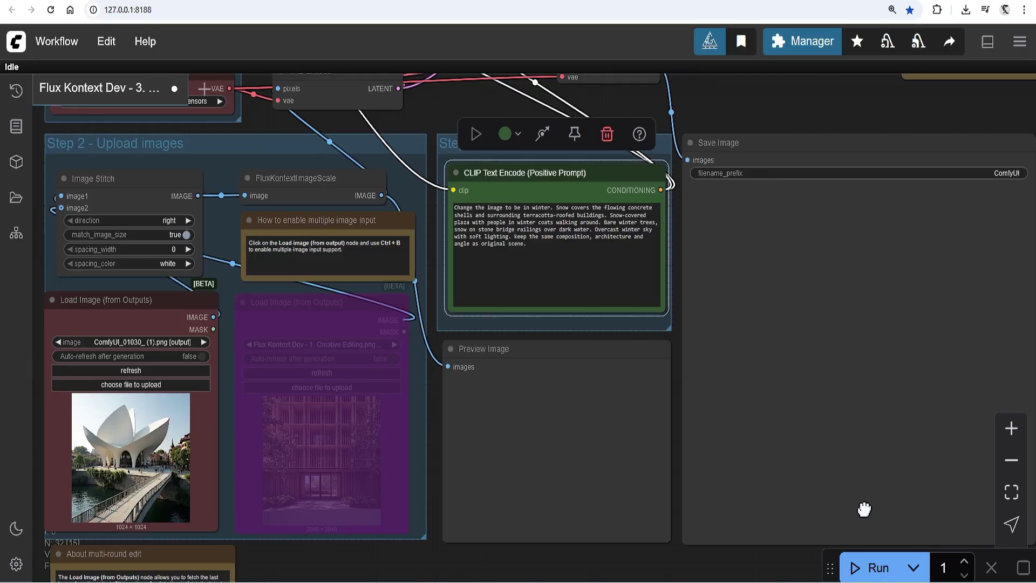
pyautogui.click(857, 571)
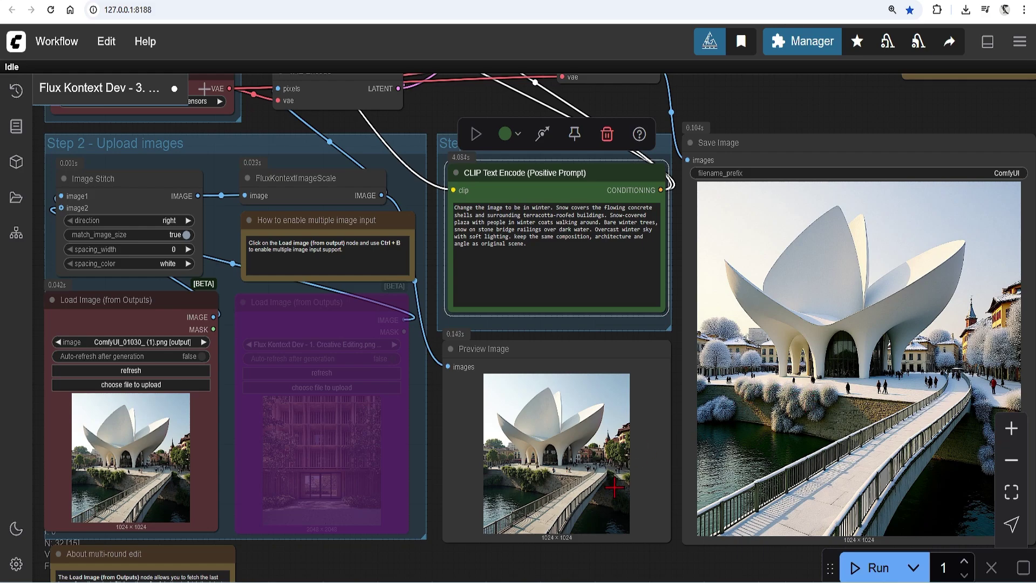
pyautogui.moveTo(845, 436); pyautogui.dragTo(798, 435)
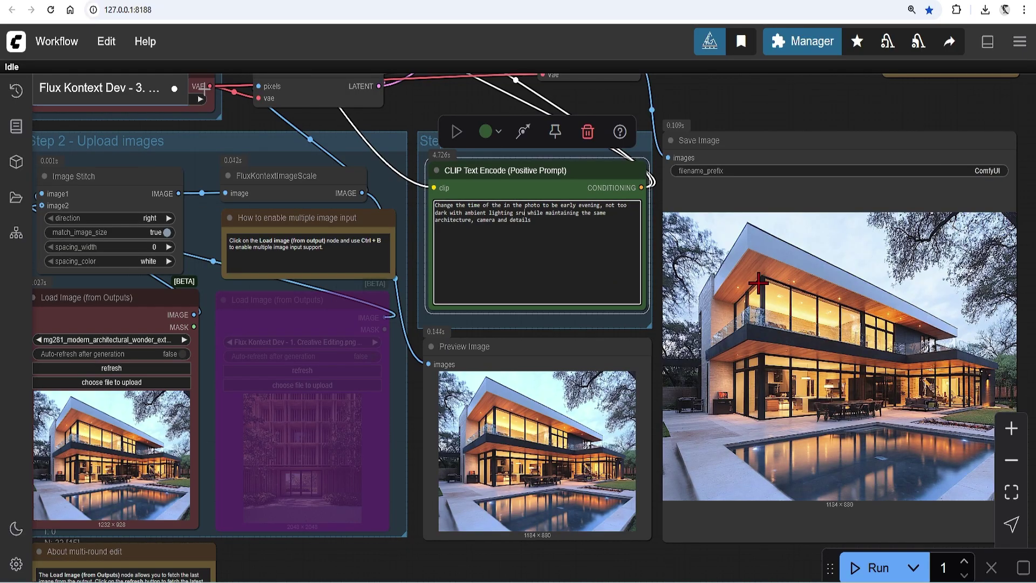
# - Correct 'surrounding', render the early-evening pool house, then load the In-painting workflow
pyautogui.write('eoun')
pyautogui.press('BackSpace')
pyautogui.press('BackSpace')
pyautogui.press('BackSpace')
pyautogui.press('BackSpace')
pyautogui.press('BackSpace')
pyautogui.press('BackSpace')
pyautogui.write('urounding')
pyautogui.click(852, 571)
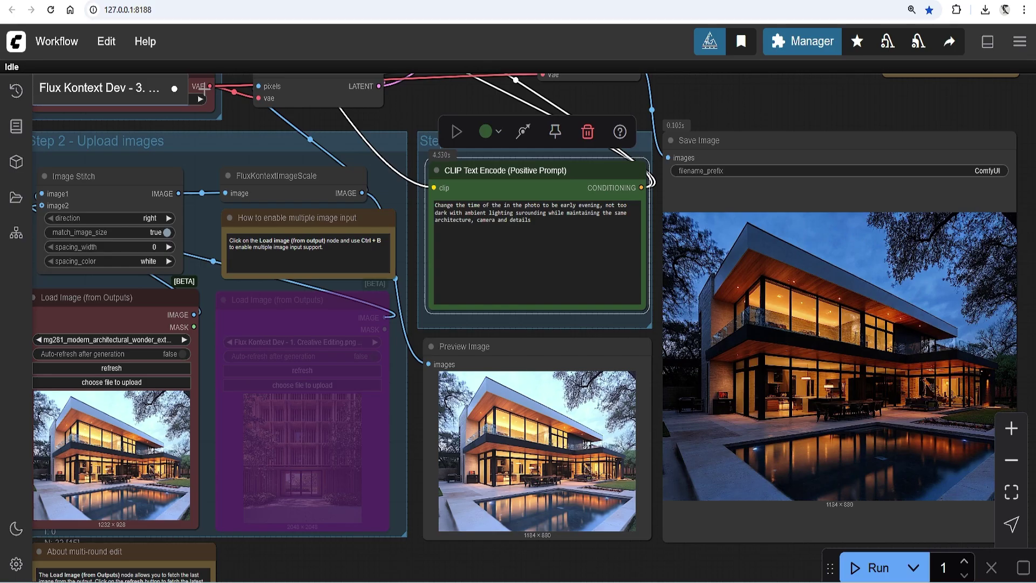
pyautogui.moveTo(1035, 429)
pyautogui.mouseDown()
pyautogui.moveTo(1001, 402)
pyautogui.moveTo(788, 571)
pyautogui.mouseUp()
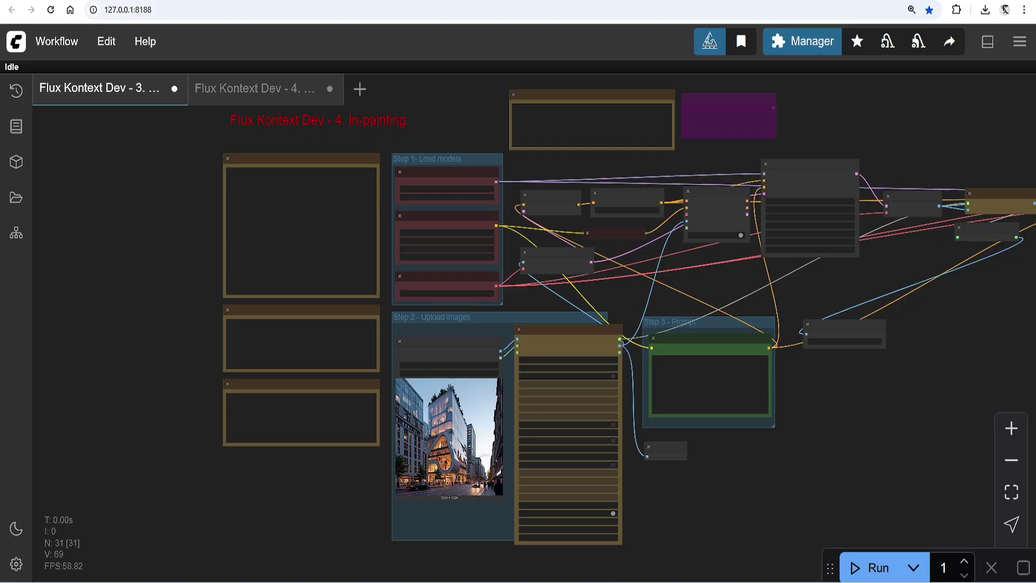
pyautogui.scroll(7, 273, 164)
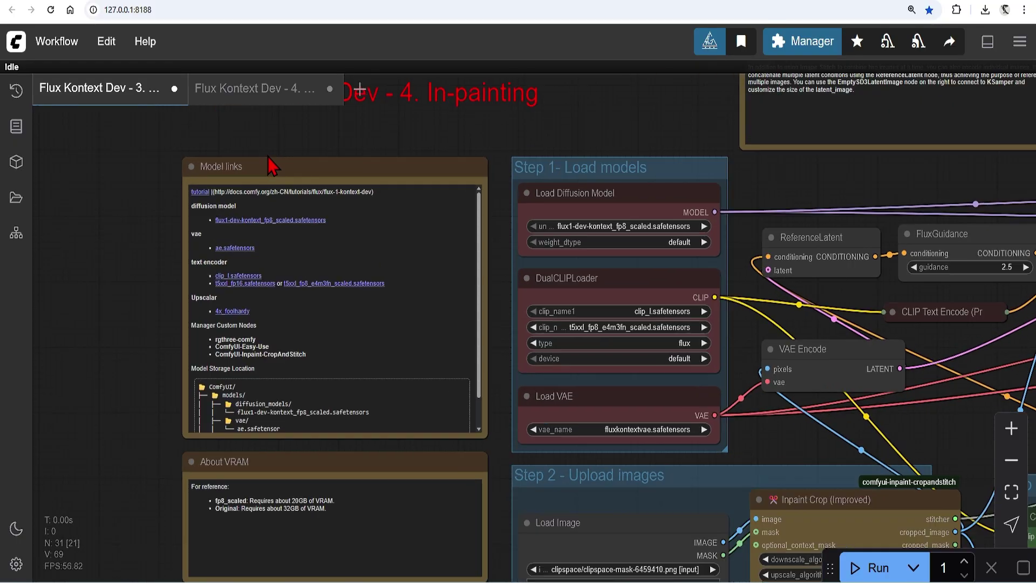
pyautogui.scroll(1, 270, 162)
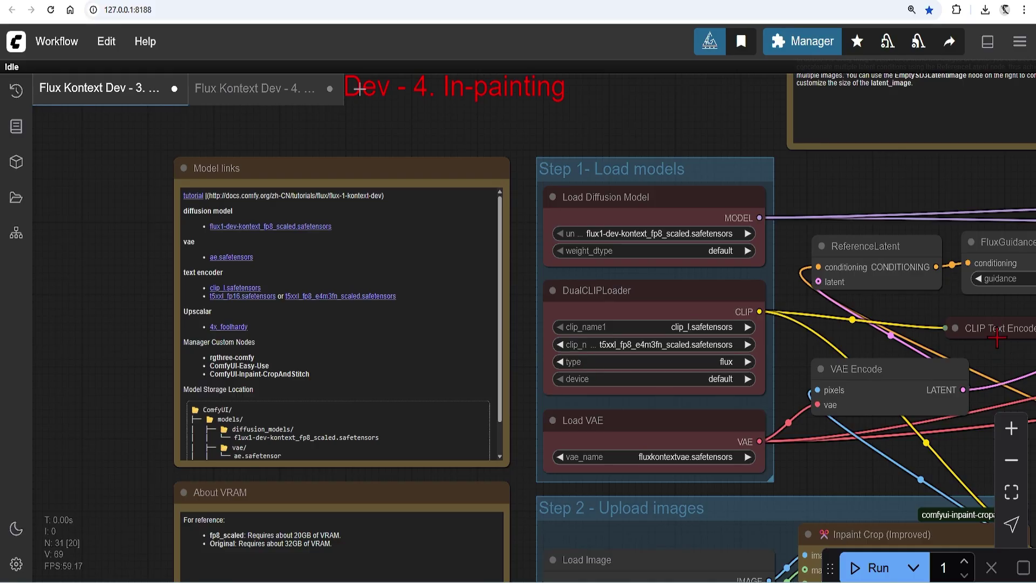
pyautogui.moveTo(992, 337); pyautogui.dragTo(418, 332)
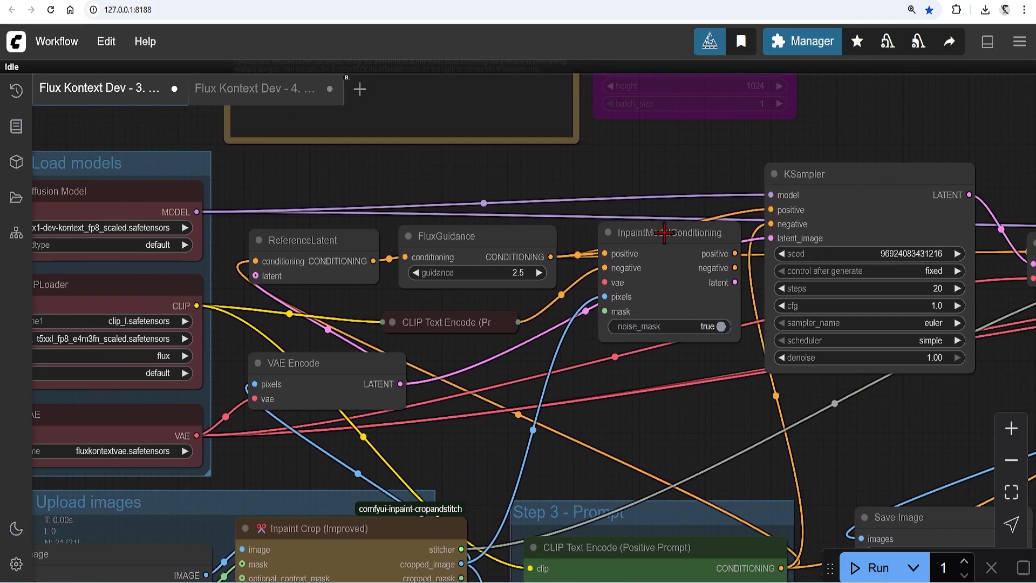
pyautogui.moveTo(669, 297); pyautogui.dragTo(655, 296)
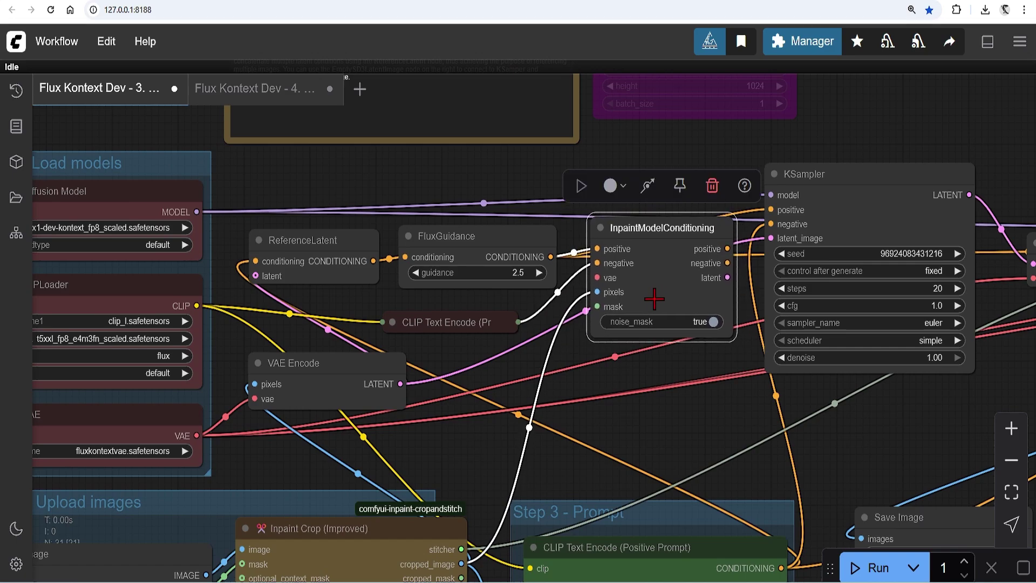
pyautogui.moveTo(435, 469); pyautogui.dragTo(745, 22)
pyautogui.scroll(-2, 662, 219)
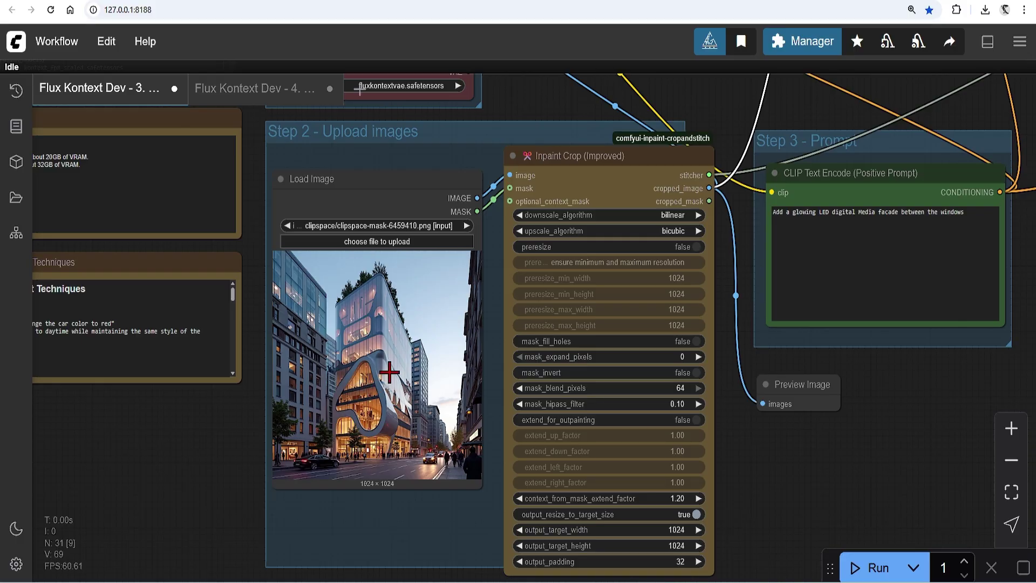
# - In MaskEditor, paint a thicker-brush mask over the building's curved glass opening and save it
pyautogui.rightClick(382, 367)
pyautogui.scroll(-3, 484, 561)
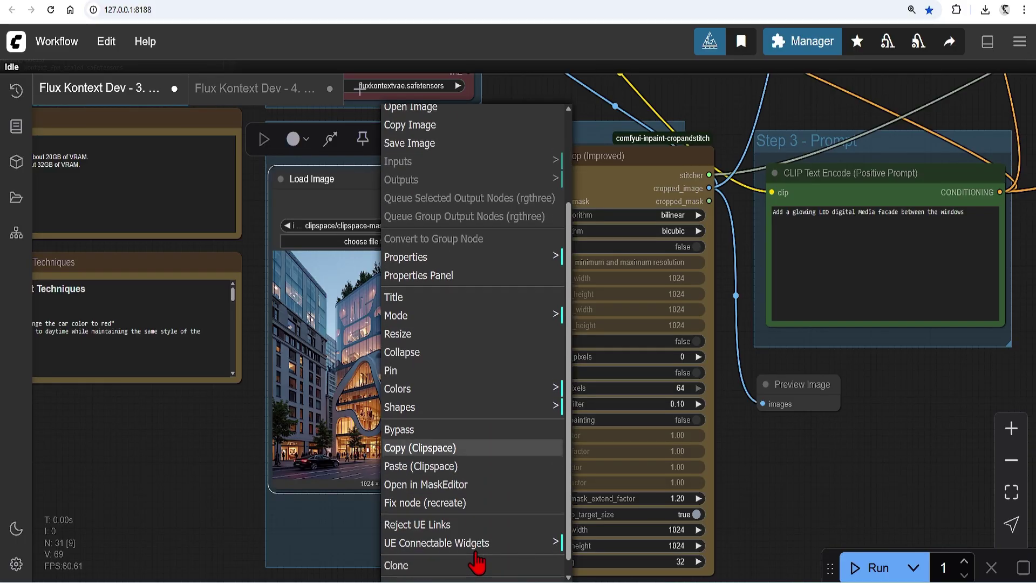
pyautogui.click(459, 481)
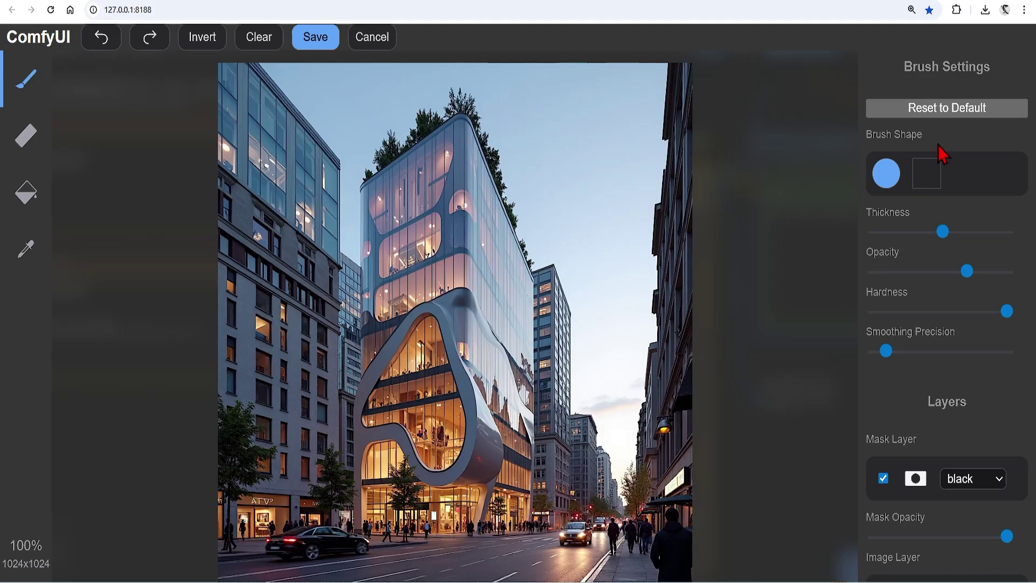
pyautogui.moveTo(941, 230); pyautogui.dragTo(955, 231)
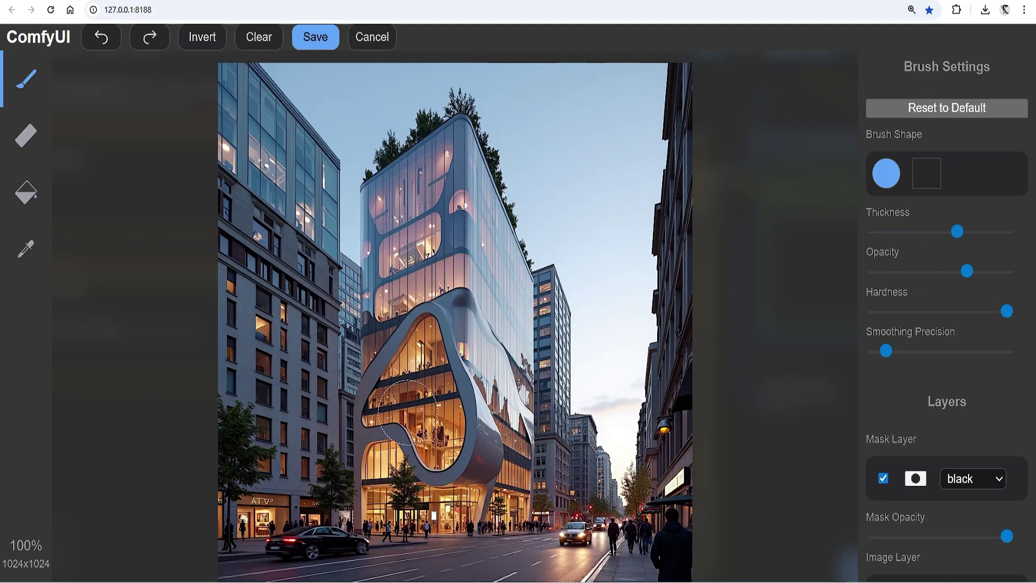
pyautogui.moveTo(384, 418)
pyautogui.mouseDown()
pyautogui.moveTo(445, 381)
pyautogui.moveTo(387, 388)
pyautogui.moveTo(432, 384)
pyautogui.moveTo(421, 399)
pyautogui.moveTo(439, 388)
pyautogui.moveTo(424, 374)
pyautogui.moveTo(435, 407)
pyautogui.moveTo(418, 389)
pyautogui.mouseUp()
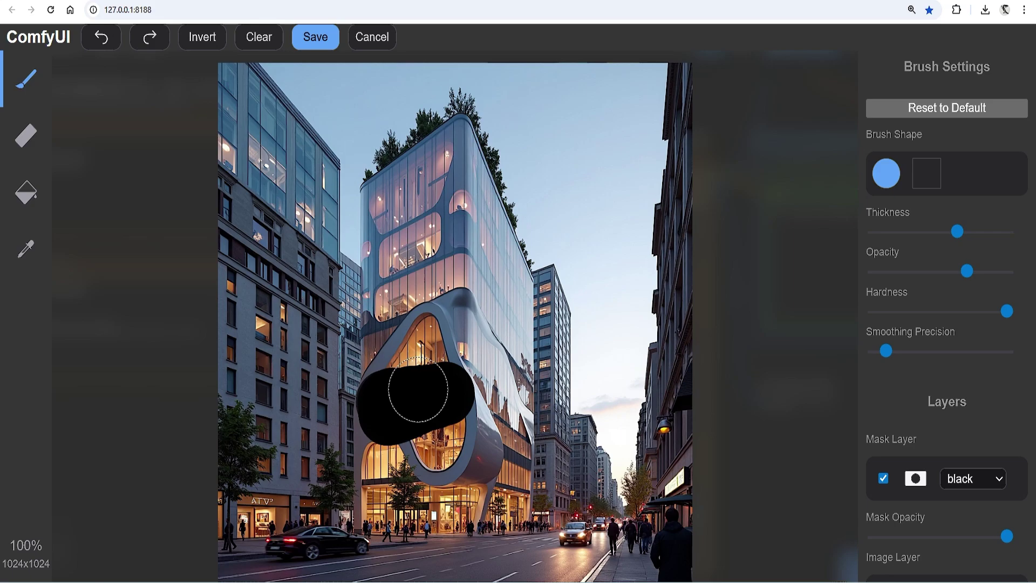
pyautogui.click(312, 40)
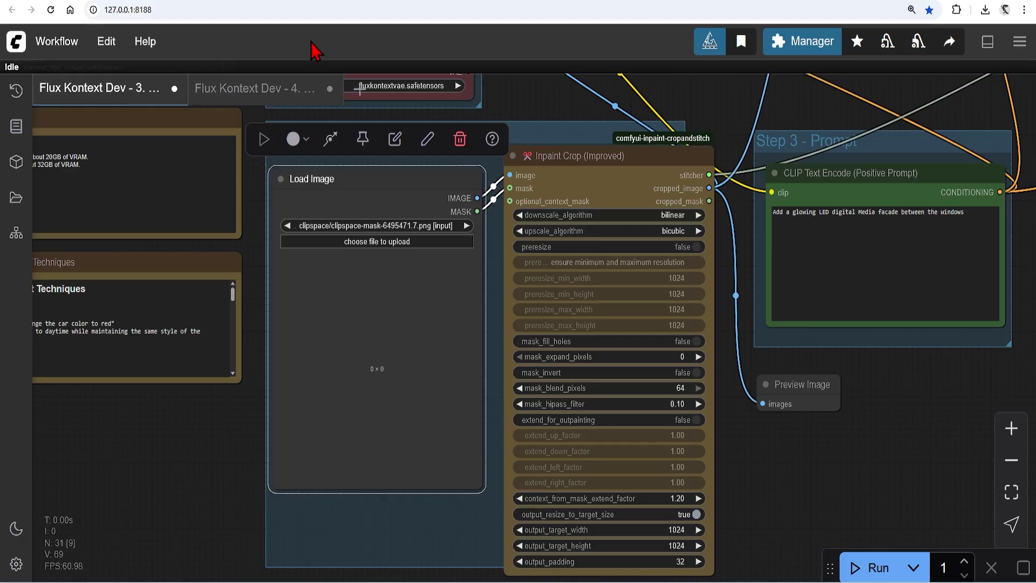
# - Review the LED facade prompt by placing the caret at its end
pyautogui.click(859, 237)
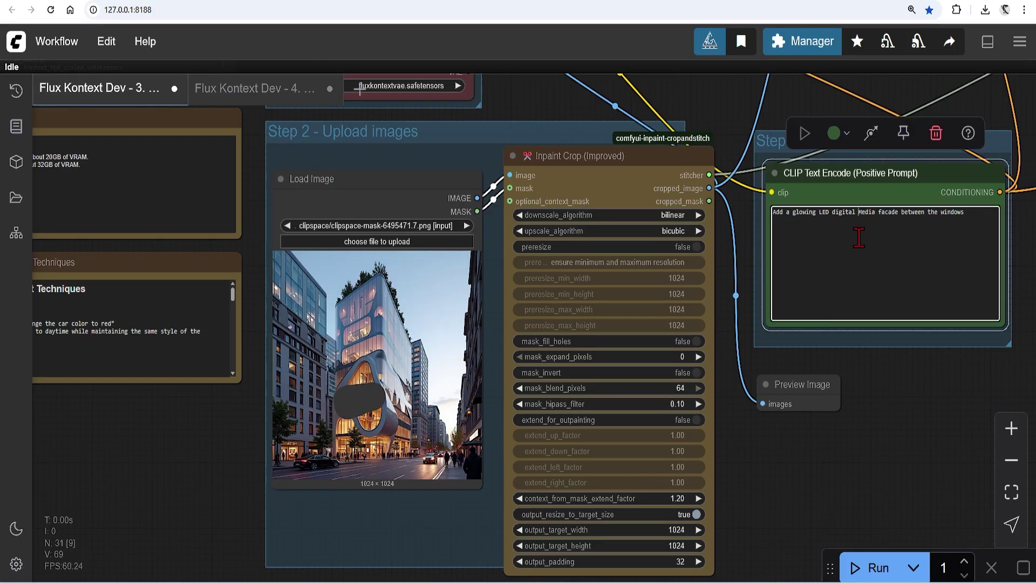
pyautogui.click(974, 212)
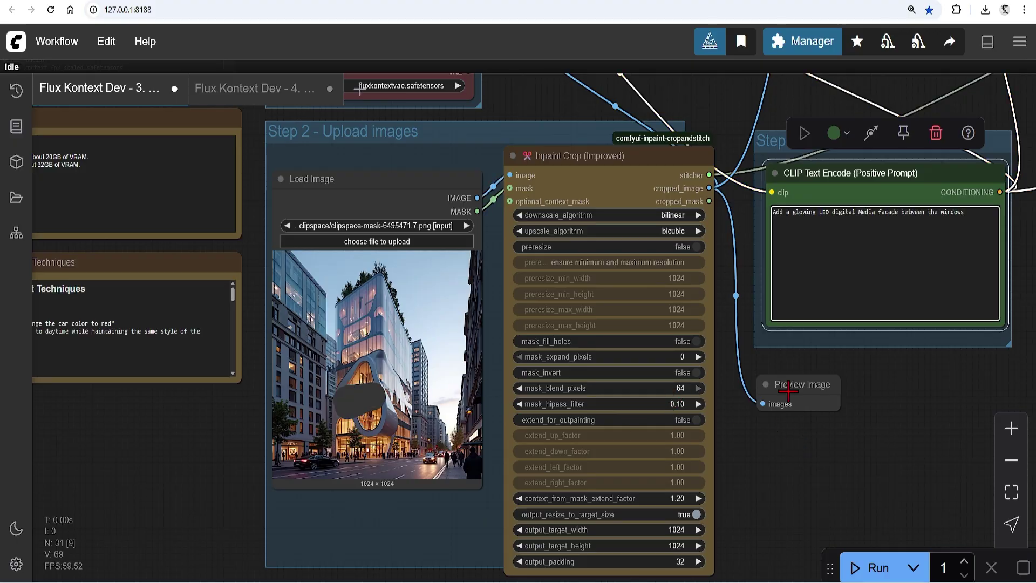
pyautogui.scroll(-2, 701, 418)
pyautogui.click(1000, 316)
# - Nudge the KSampler and Save Image nodes into new positions, then return to the upload nodes
pyautogui.moveTo(1001, 316); pyautogui.dragTo(531, 479)
pyautogui.moveTo(594, 137); pyautogui.dragTo(610, 152)
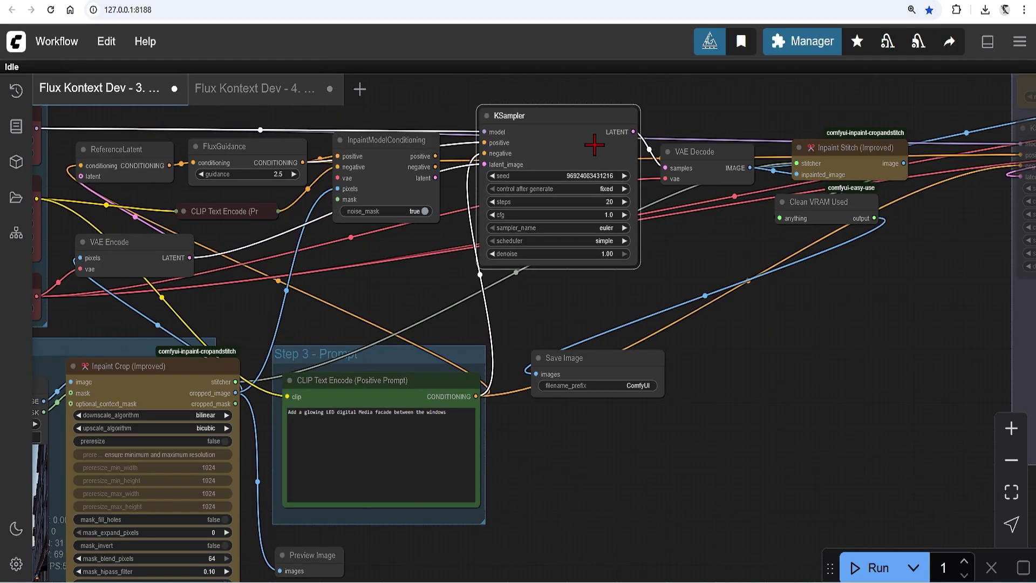
pyautogui.moveTo(838, 151); pyautogui.dragTo(836, 157)
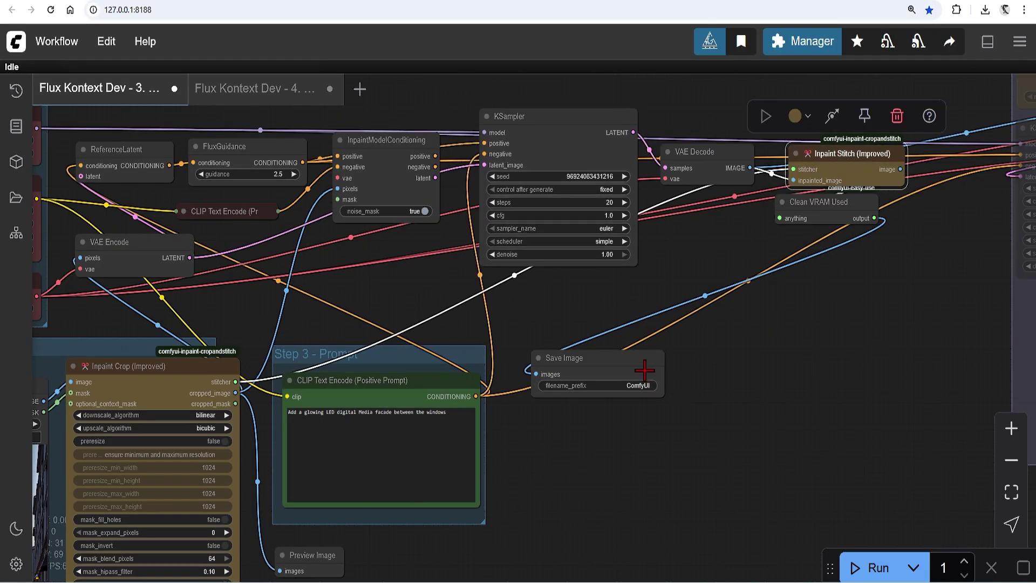
pyautogui.moveTo(642, 370); pyautogui.dragTo(662, 352)
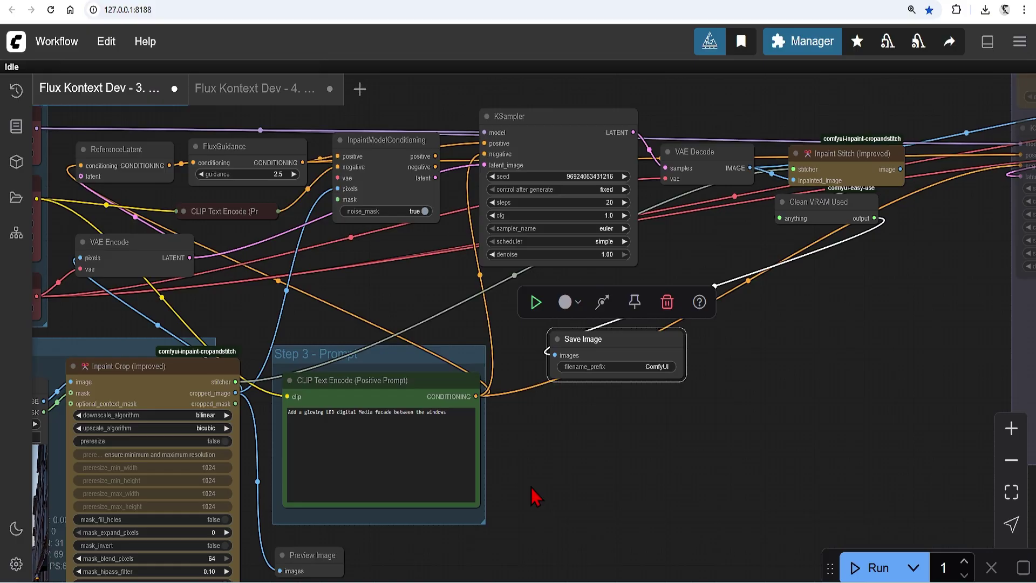
pyautogui.moveTo(531, 487); pyautogui.dragTo(752, 341)
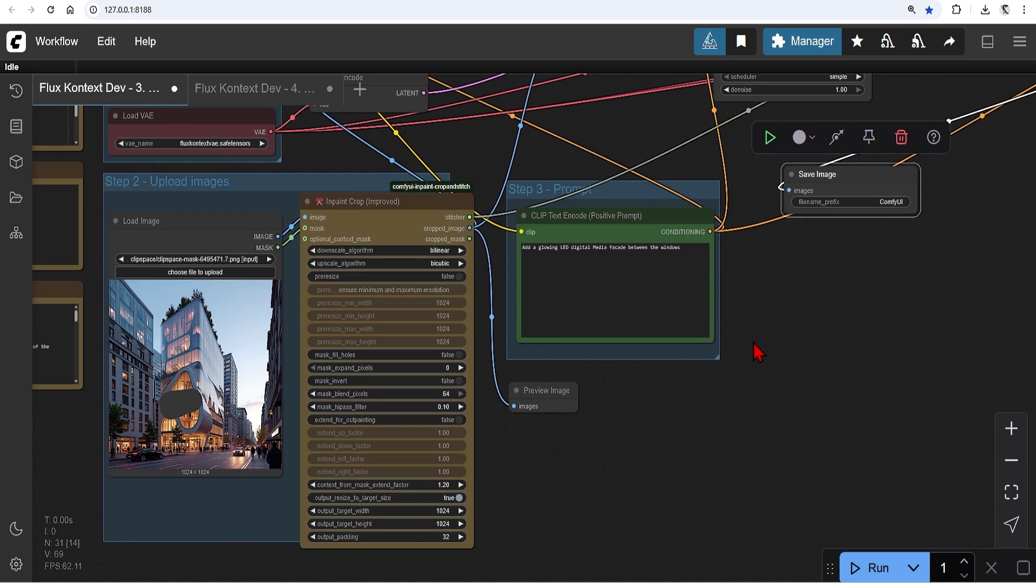
# - Run the LED facade in-painting and zoom in on the Save Image result
pyautogui.click(855, 568)
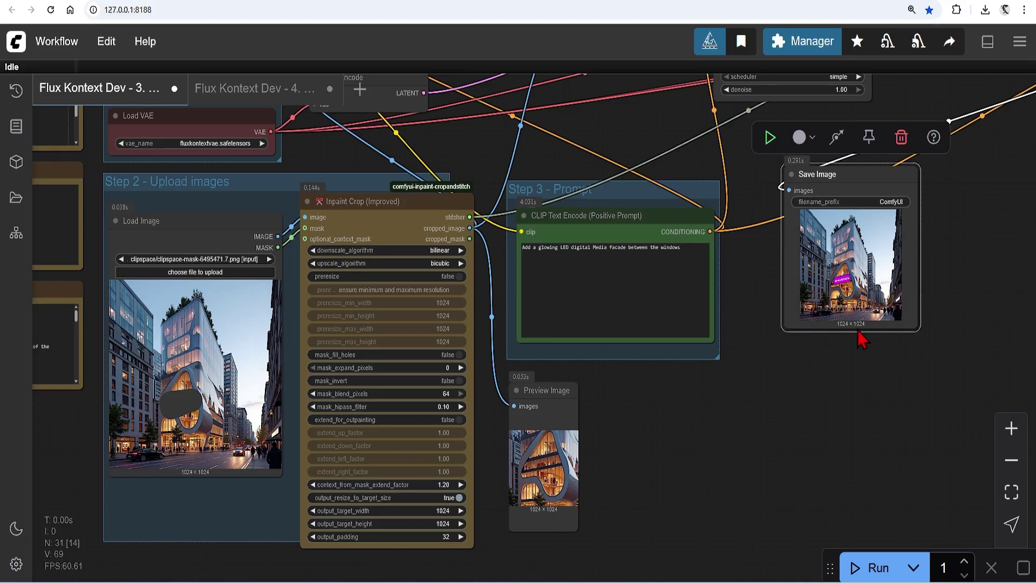
pyautogui.scroll(10, 860, 335)
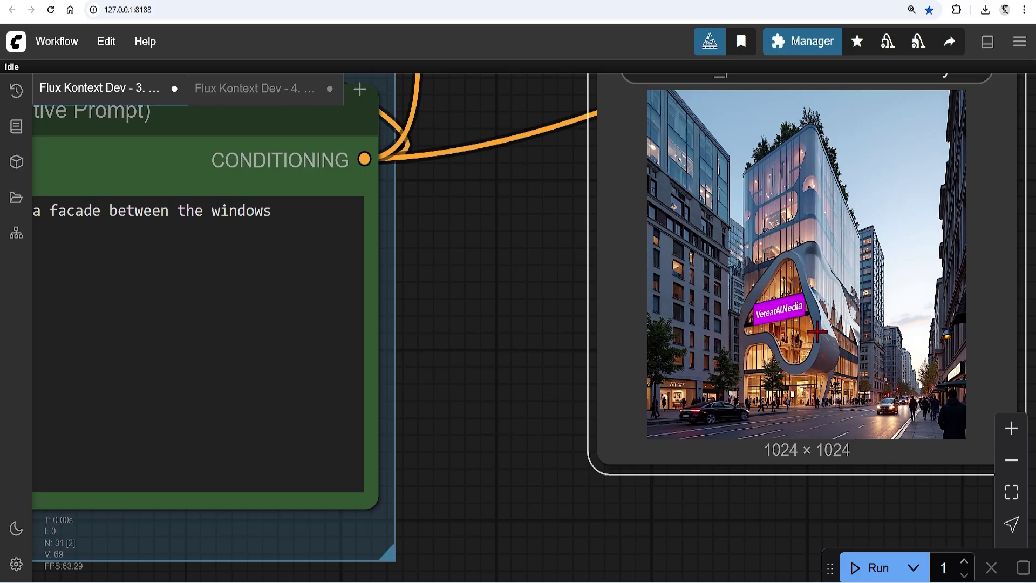
pyautogui.scroll(-10, 897, 254)
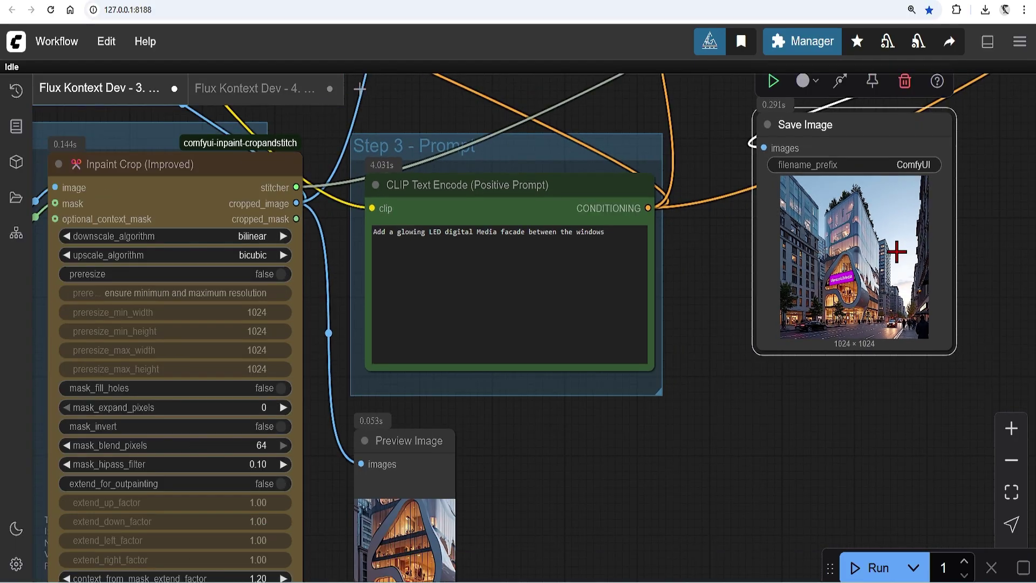
pyautogui.scroll(-1, 896, 252)
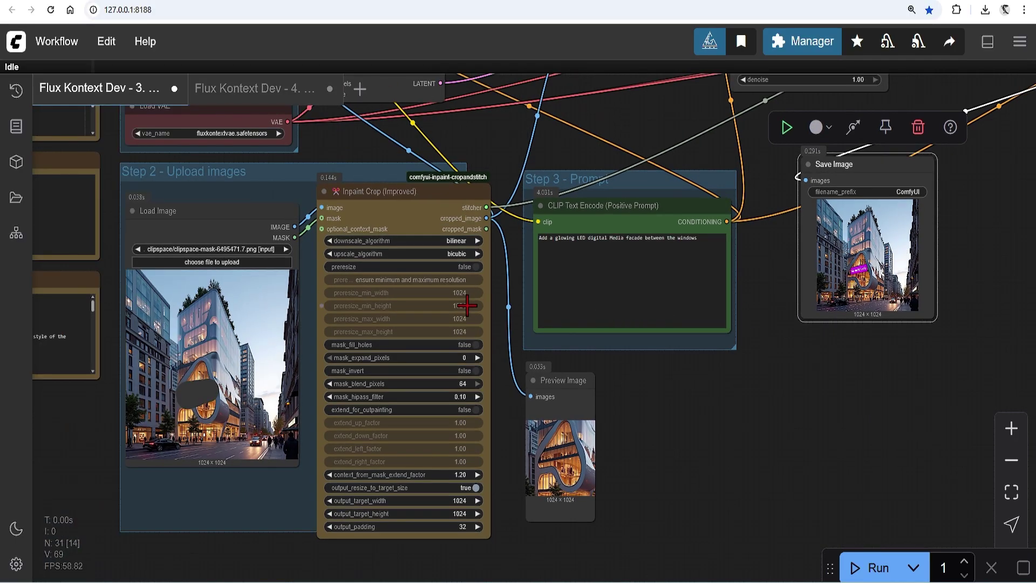
pyautogui.scroll(1, 478, 309)
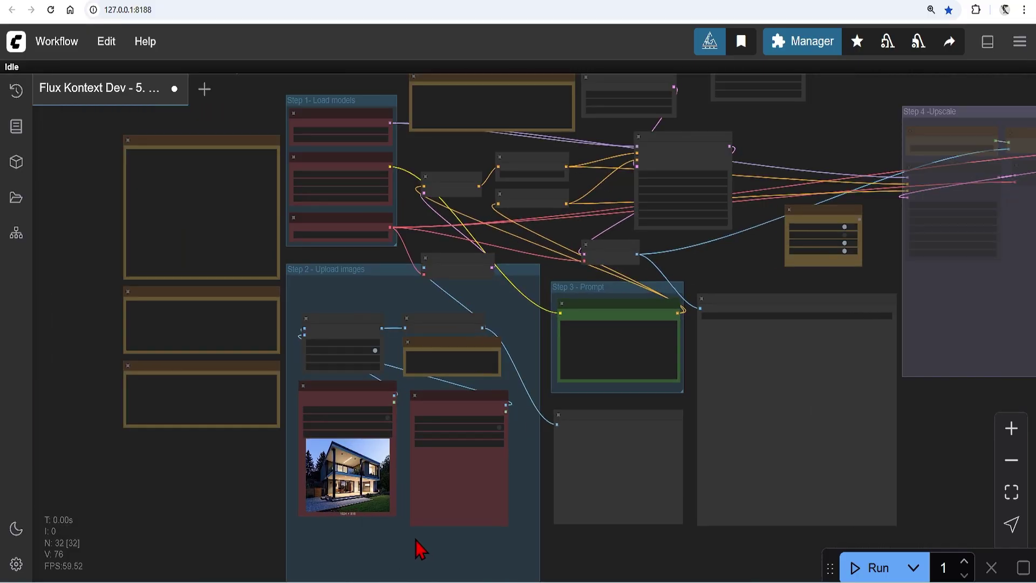
# - Load a second image into the empty image loader and reposition the watercolour reference node
pyautogui.scroll(5, 356, 480)
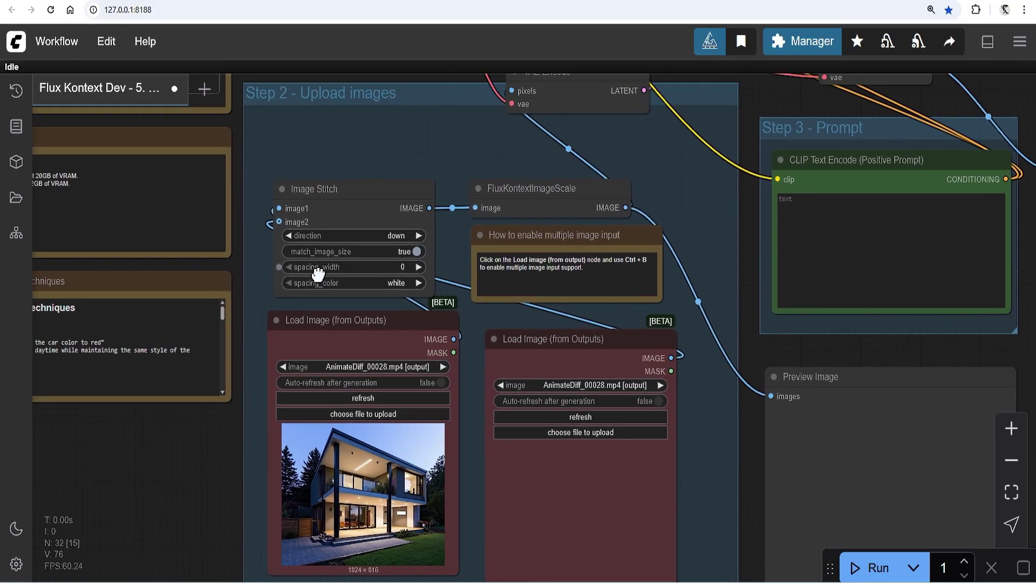
pyautogui.moveTo(317, 273); pyautogui.dragTo(320, 293)
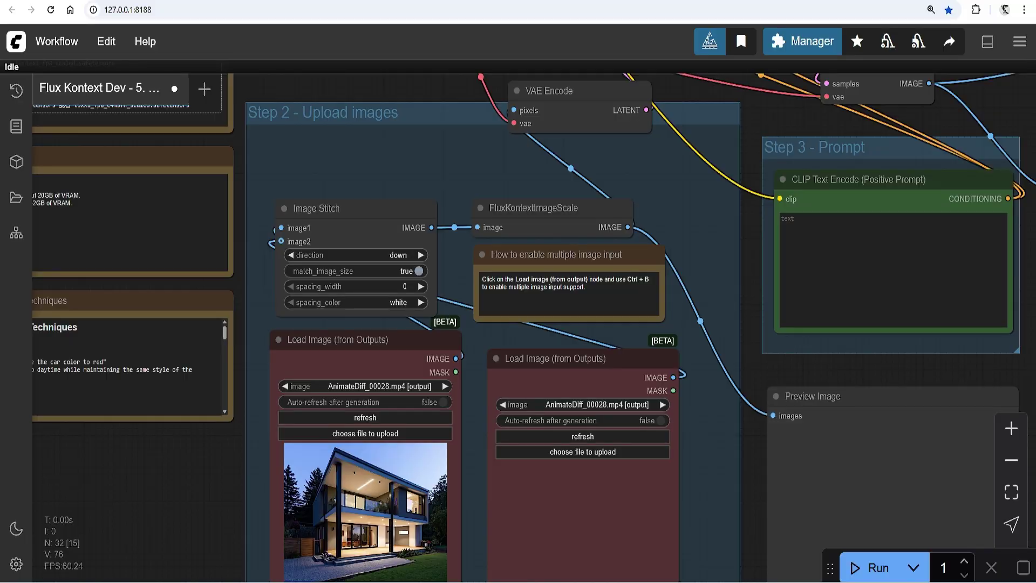
pyautogui.moveTo(1035, 227); pyautogui.dragTo(583, 513)
pyautogui.moveTo(709, 417); pyautogui.dragTo(707, 286)
pyautogui.moveTo(593, 225); pyautogui.dragTo(582, 220)
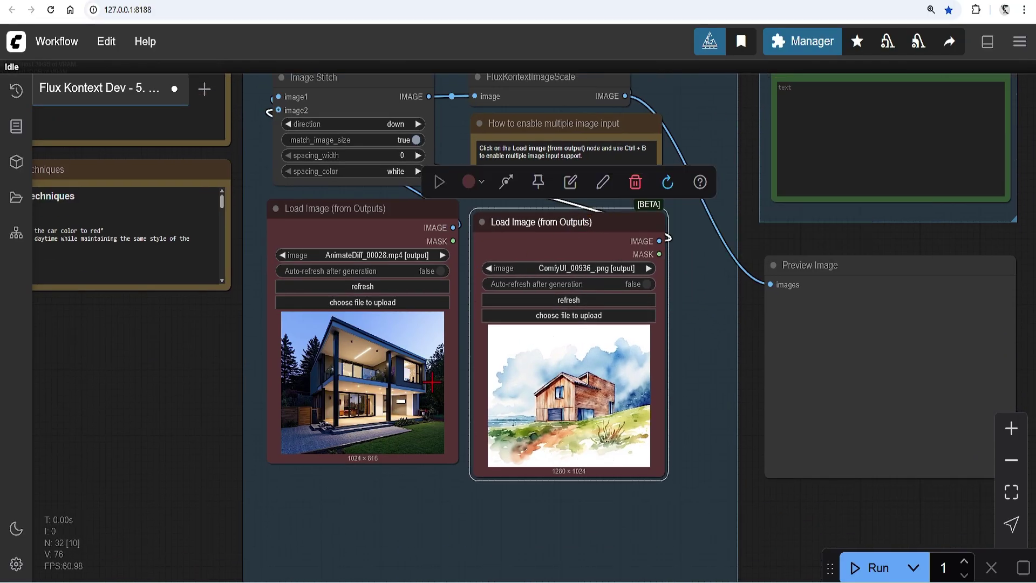
pyautogui.moveTo(752, 268); pyautogui.dragTo(641, 337)
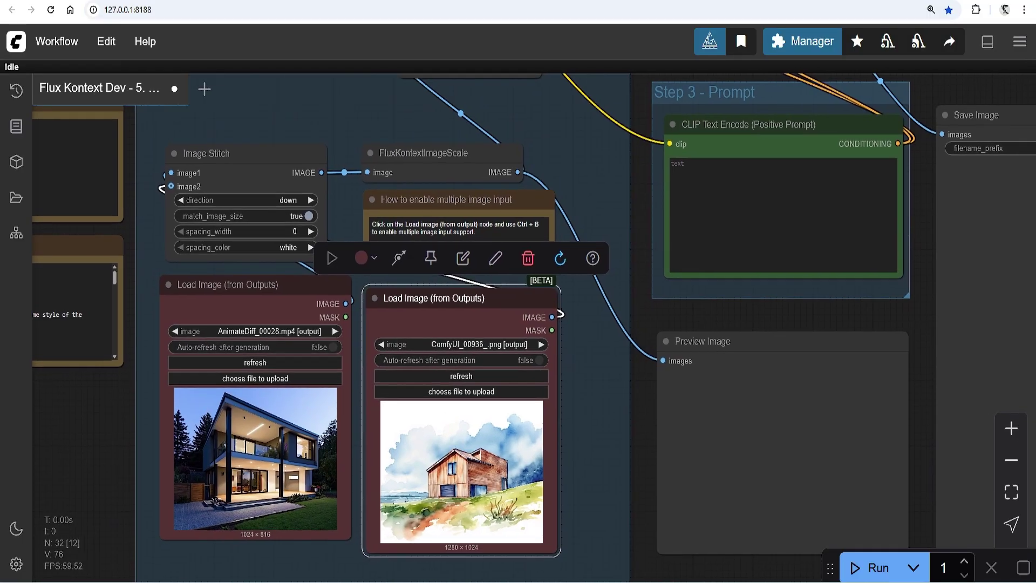
# - Paste the watercolour style prompt and correct 'camer' to 'camera'
pyautogui.click(822, 198)
pyautogui.write('Change the house to be in a painting style of water colour, show only the house and keep the architecture, camer and position the same')
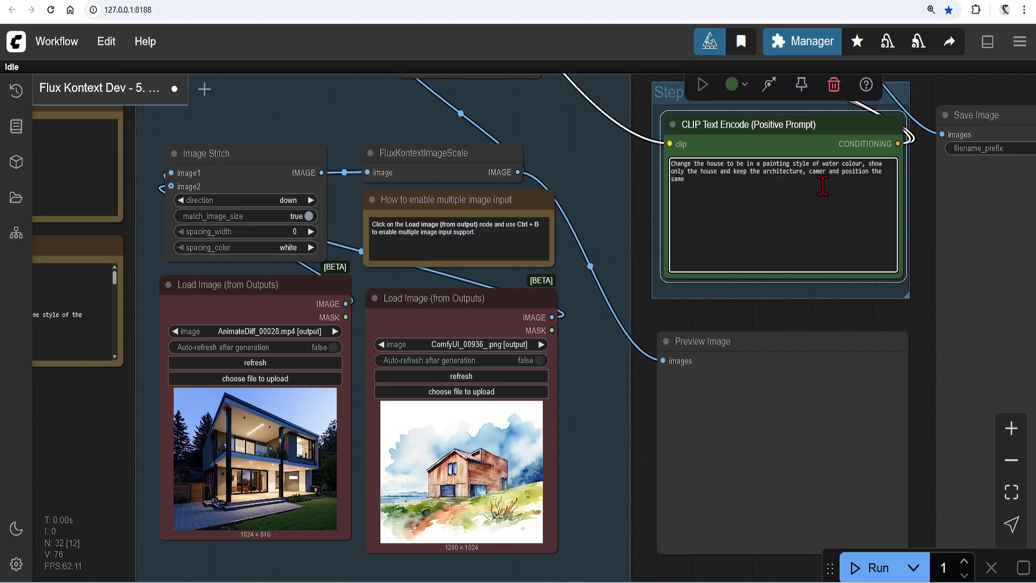
pyautogui.click(826, 171)
pyautogui.write('a')
pyautogui.moveTo(787, 355); pyautogui.dragTo(683, 338)
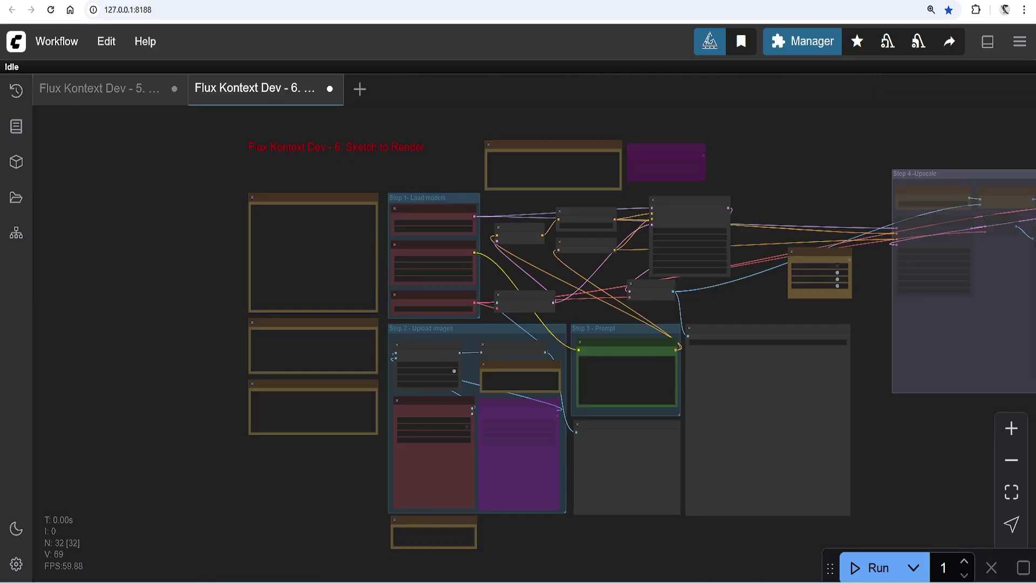
# - Load the city sketch as the input image
pyautogui.moveTo(427, 451); pyautogui.dragTo(432, 455)
pyautogui.scroll(5, 559, 474)
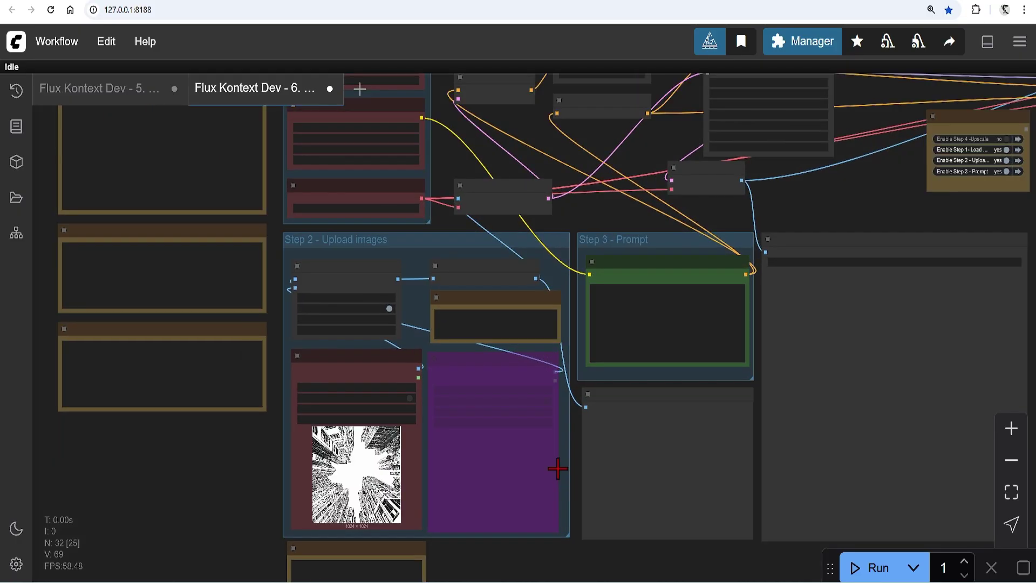
pyautogui.scroll(4, 567, 468)
pyautogui.moveTo(643, 439); pyautogui.dragTo(617, 433)
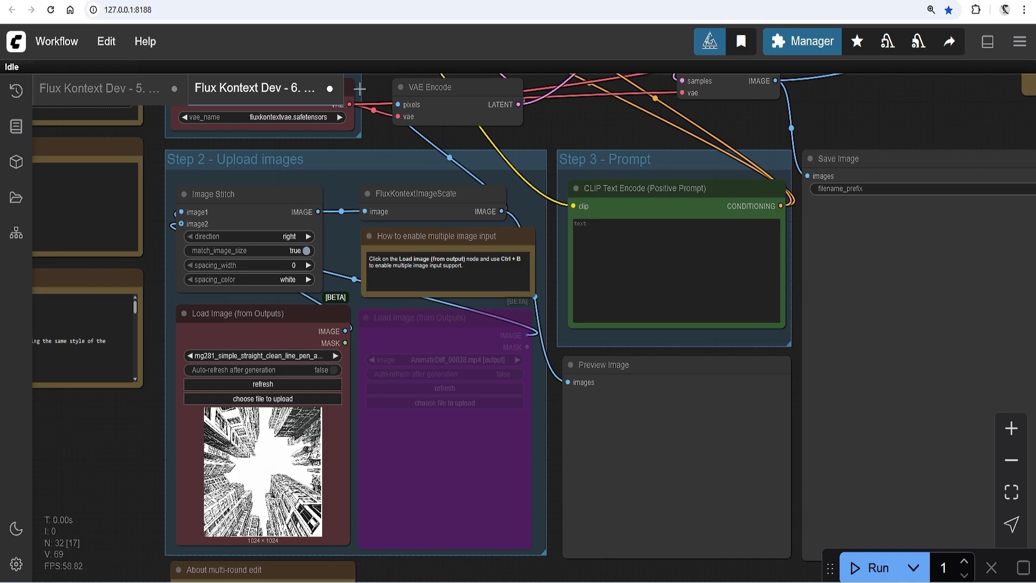
# - Paste the sketch-to-realistic-render prompt and delete 'concrete gray' from it
pyautogui.click(679, 249)
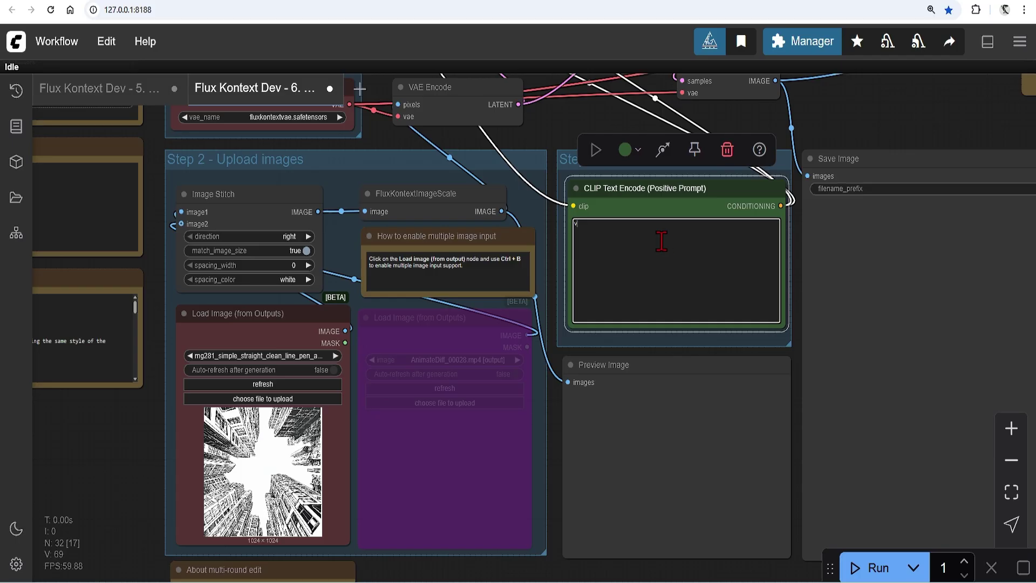
pyautogui.write('Change image from sketch to realistic render keeping buildings surrounding the edges the same shape. Realistic urban colors - warm brick, concrete gray, blue glass windows. Natural daylight with shadows between buildings. Photorealistic style, detailed architecture with window patterns and building textures')
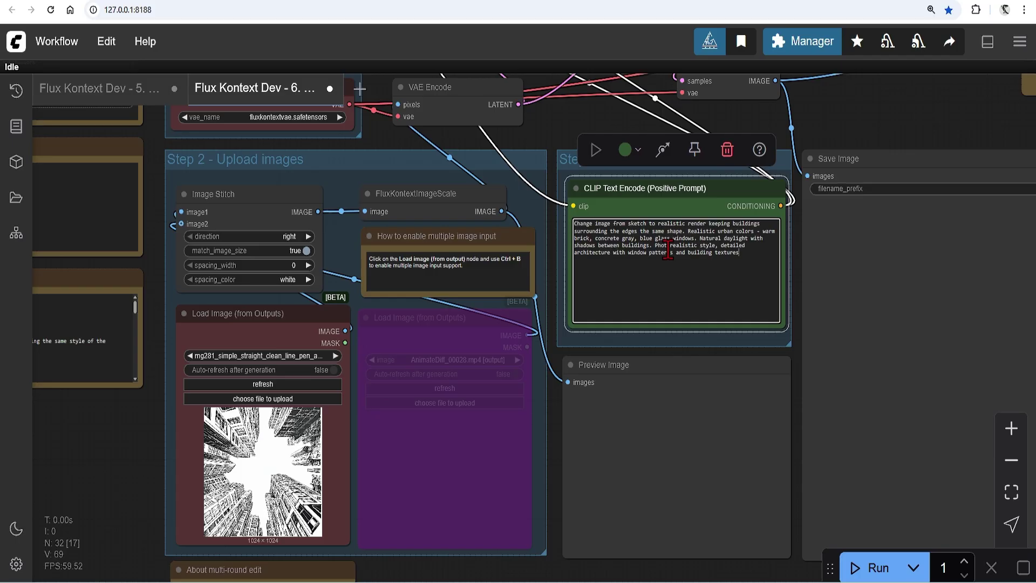
pyautogui.click(793, 335)
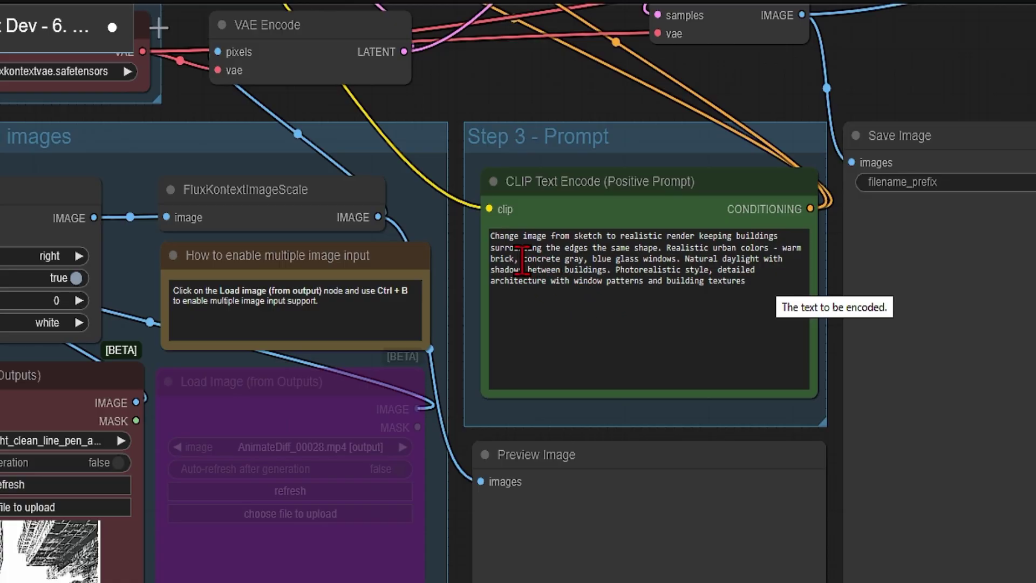
pyautogui.moveTo(522, 260); pyautogui.dragTo(587, 260)
pyautogui.press('BackSpace')
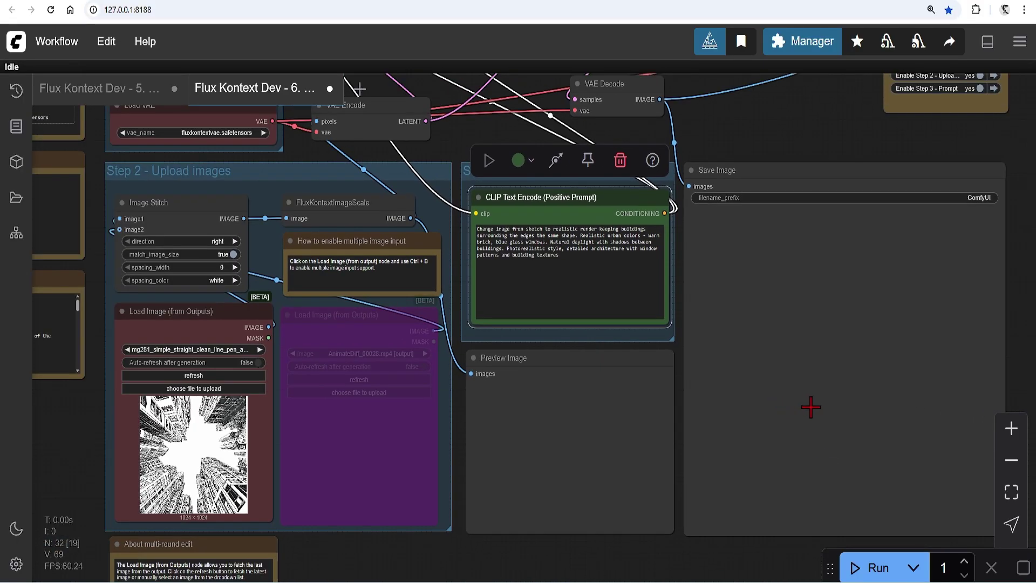
# - Render the city sketch, then load the architect's pencil sketch as the input image
pyautogui.click(854, 567)
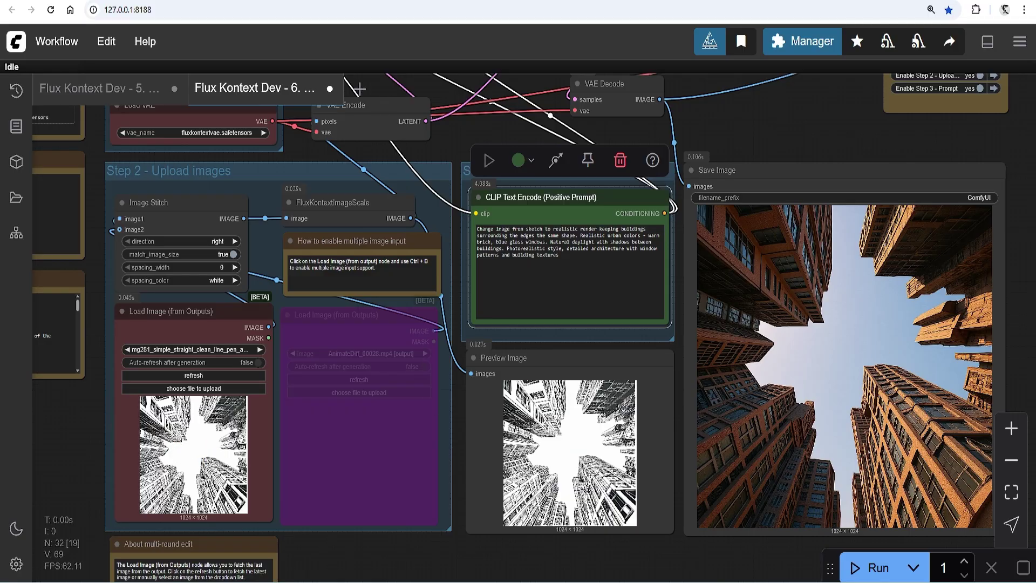
pyautogui.moveTo(408, 287); pyautogui.dragTo(132, 467)
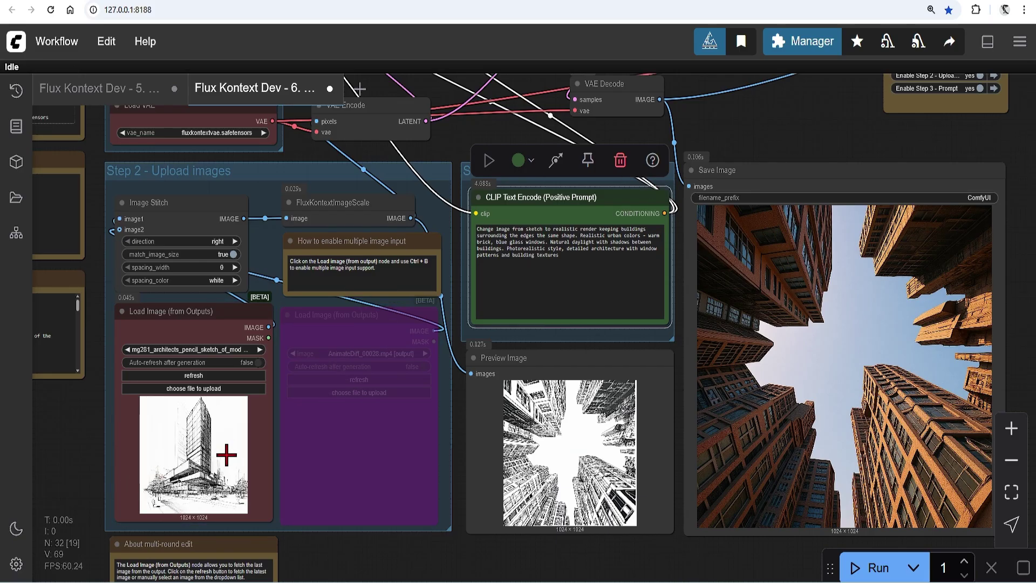
# - Replace the prompt with the modern high-rise tower description and render the pencil sketch
pyautogui.moveTo(581, 263); pyautogui.dragTo(463, 224)
pyautogui.write('Change image from sketch to realistic render keeping buildings surrounding the edges the same shape. Realistic urban colors - Modern mixed-use high-rise tower glass and settl with stacked geometric volumes and horizontal cantilevers, featuring deep blue-green tinted glass curtain walls with charcoal gray aluminum frames, warm white concrete accents, light gray granite plaza, vibrant green street trees, golden hour lighting with warm amber interior glow.')
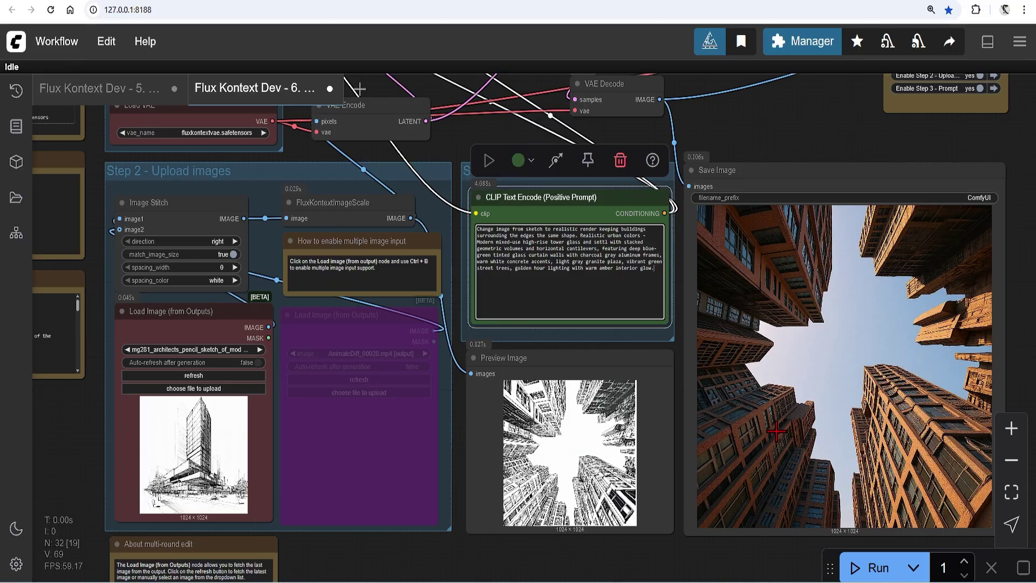
pyautogui.click(859, 573)
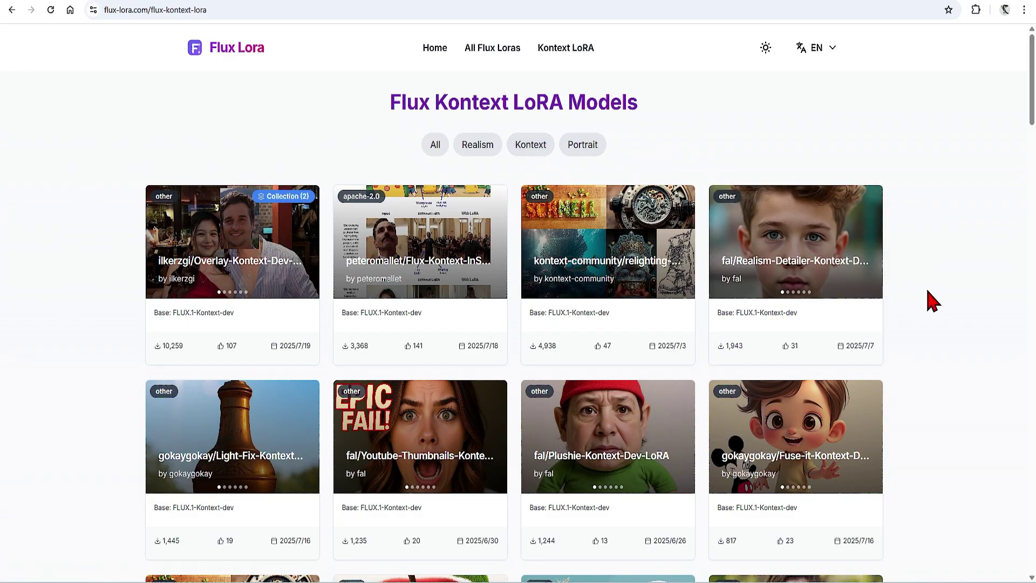
# - Browse the Kontext LoRA grid, close the blocked Civitai page, and open Kontext-Style/Line_lora details
pyautogui.scroll(-1, 928, 298)
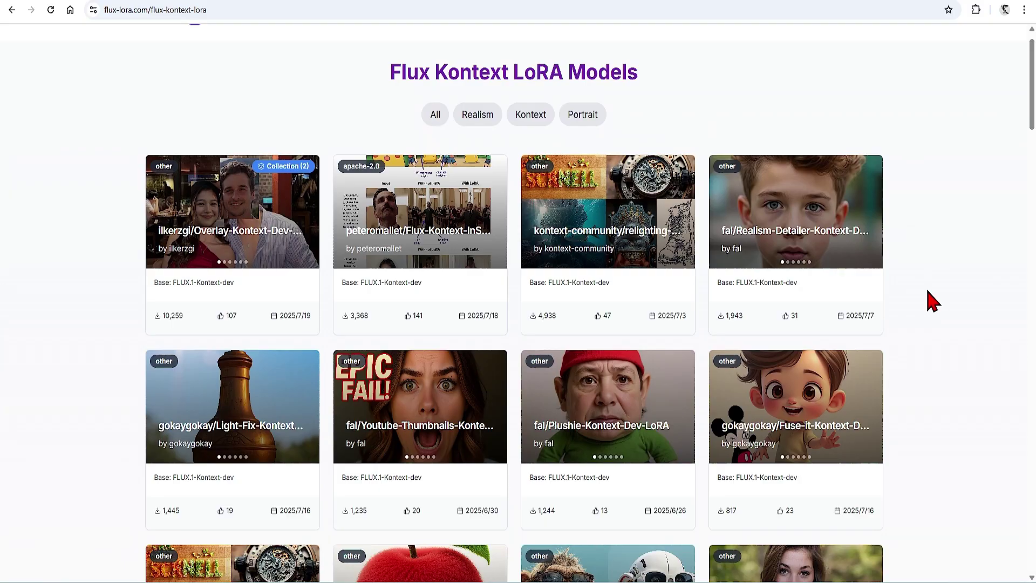
pyautogui.click(810, 258)
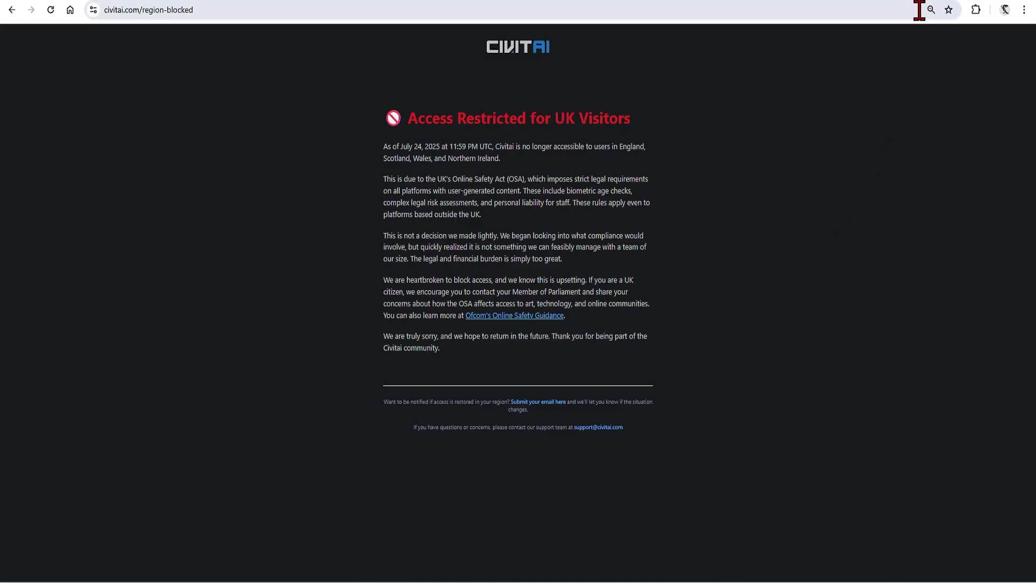
pyautogui.hotkey('ctrl', 'w')
pyautogui.hotkey('ctrl', 'w')
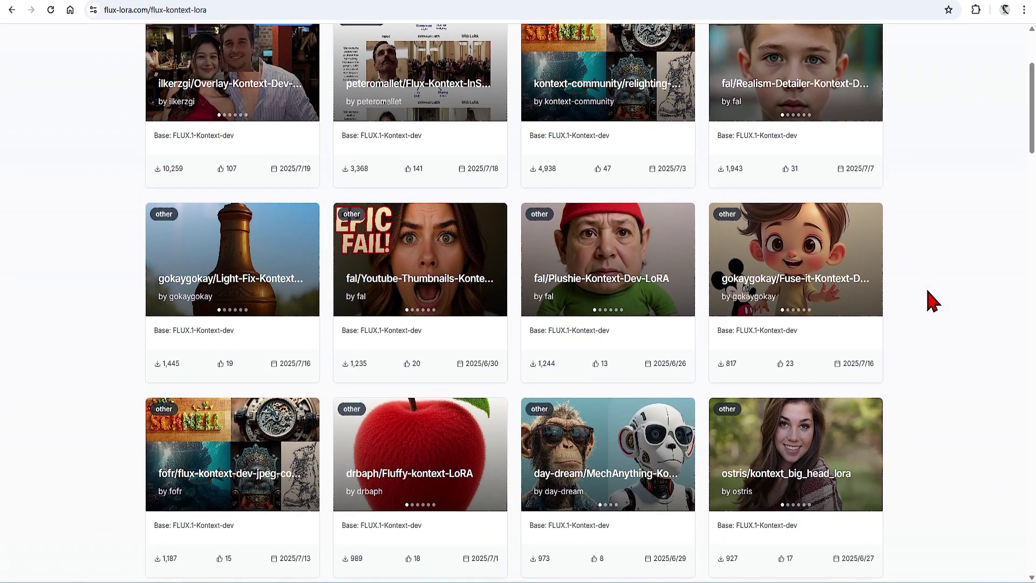
pyautogui.scroll(-9, 932, 301)
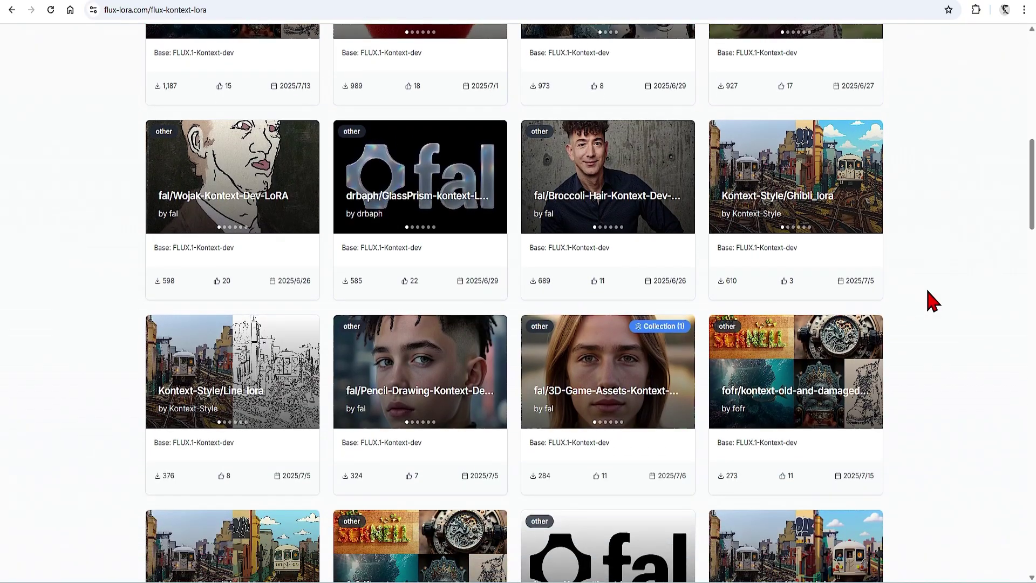
pyautogui.scroll(-1, 932, 300)
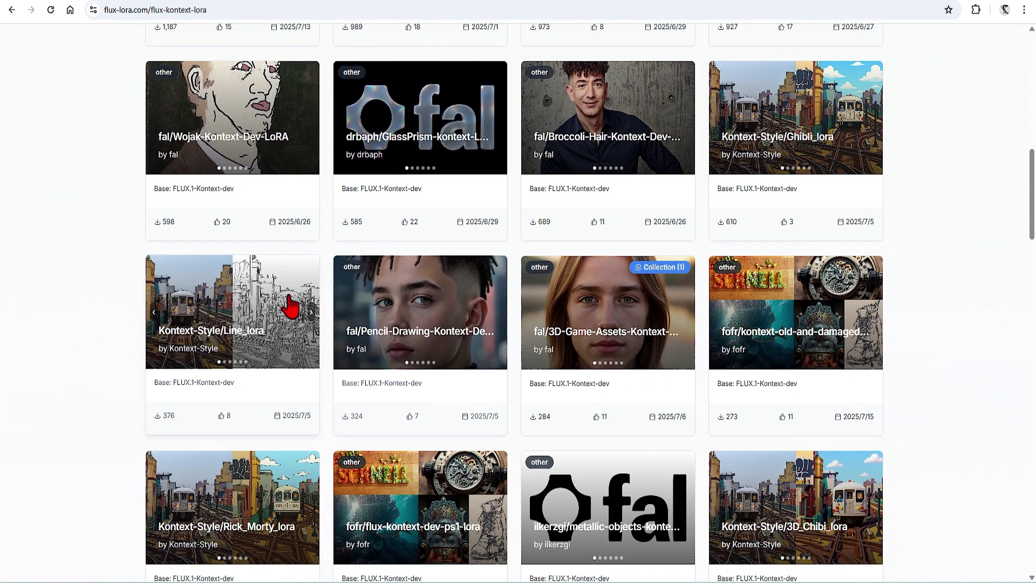
pyautogui.click(263, 289)
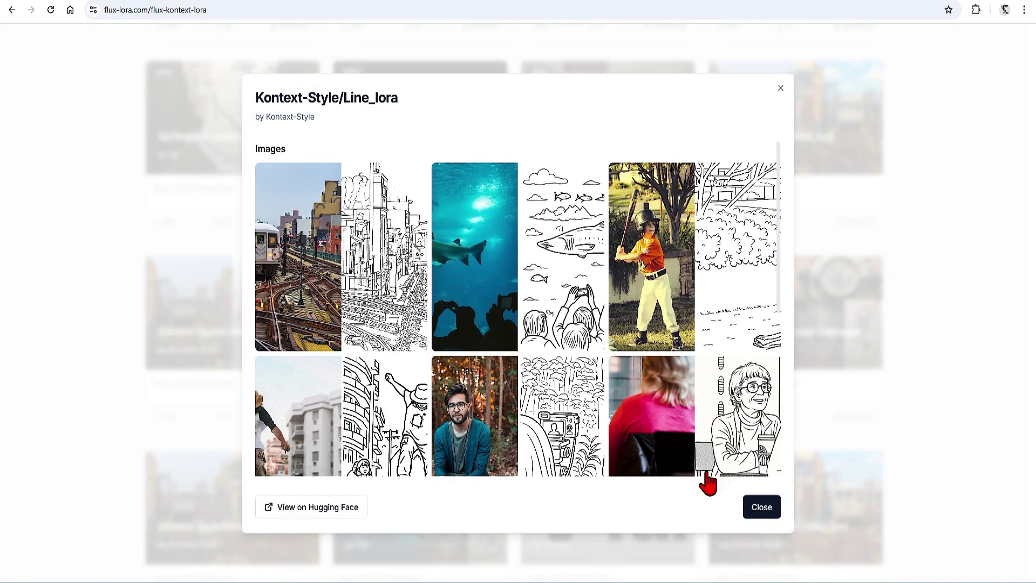
# - Check Line_lora's inference example on Hugging Face and view its Files and versions
pyautogui.click(336, 512)
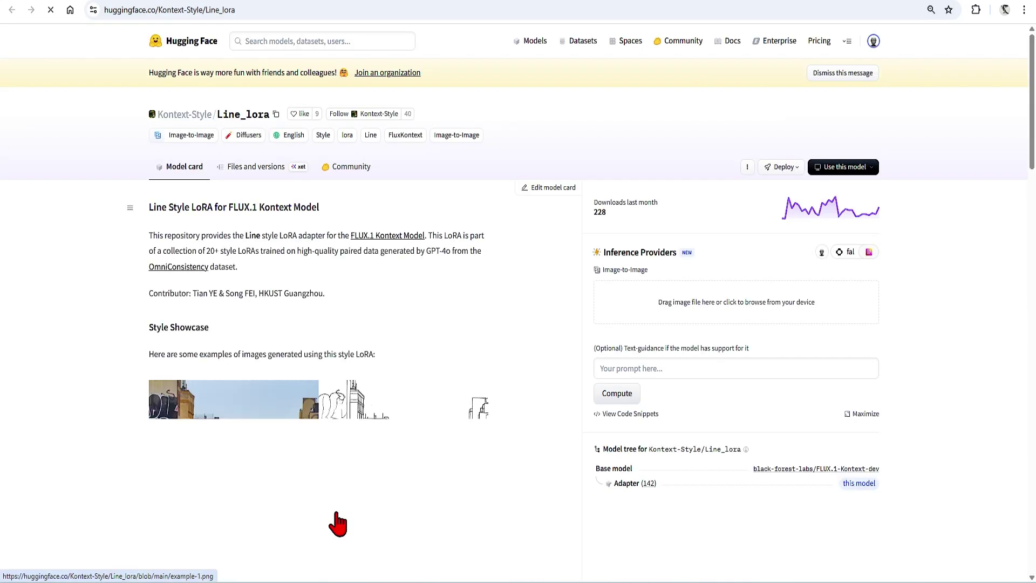
pyautogui.scroll(-8, 556, 351)
pyautogui.scroll(-15, 564, 339)
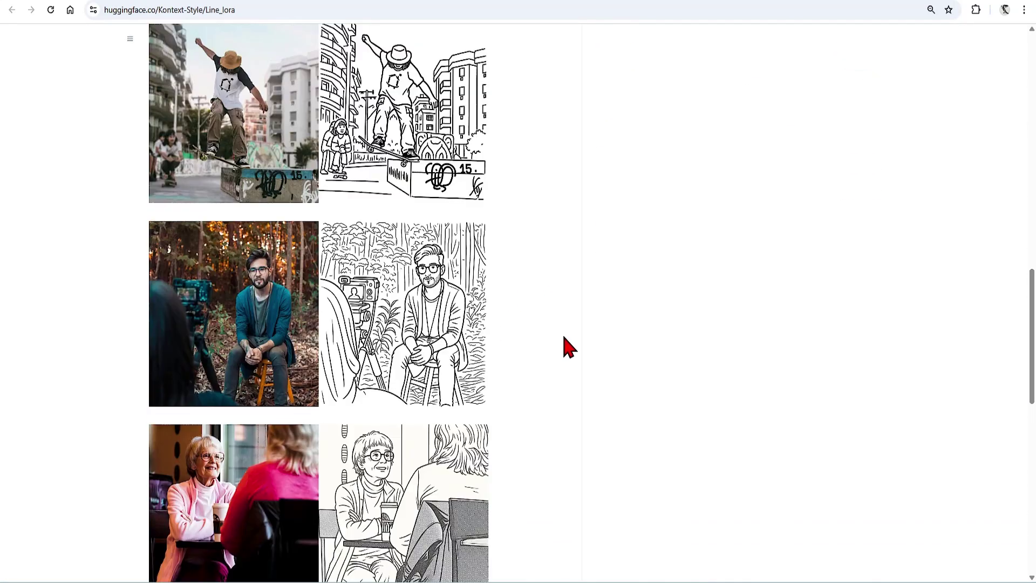
pyautogui.scroll(-1, 563, 338)
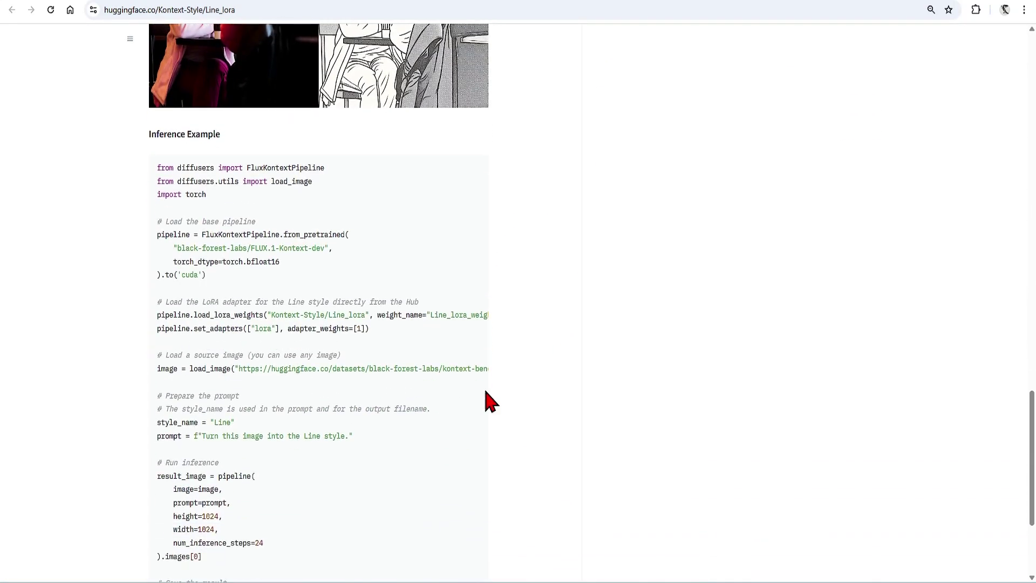
pyautogui.moveTo(201, 436); pyautogui.dragTo(341, 436)
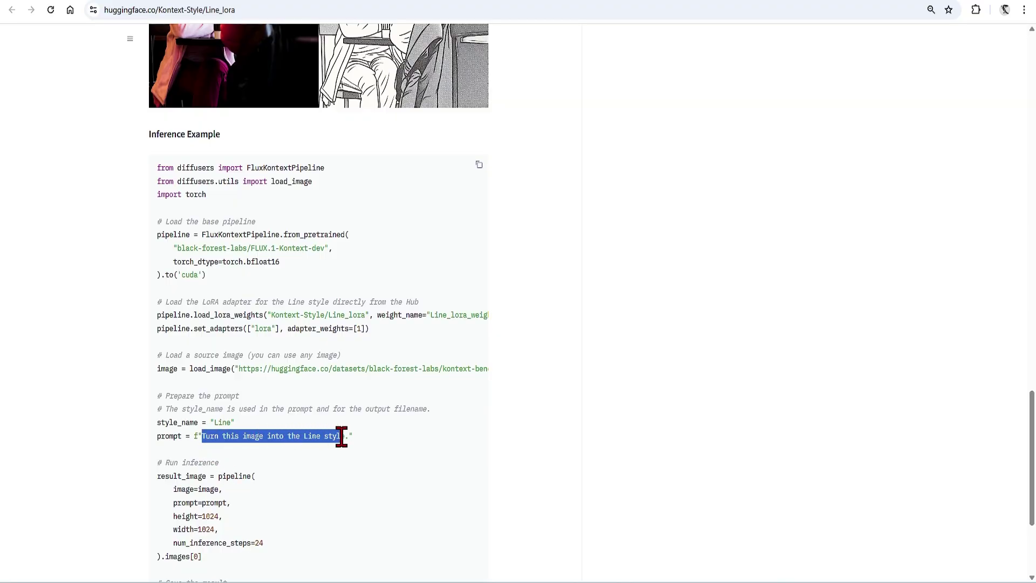
pyautogui.click(394, 447)
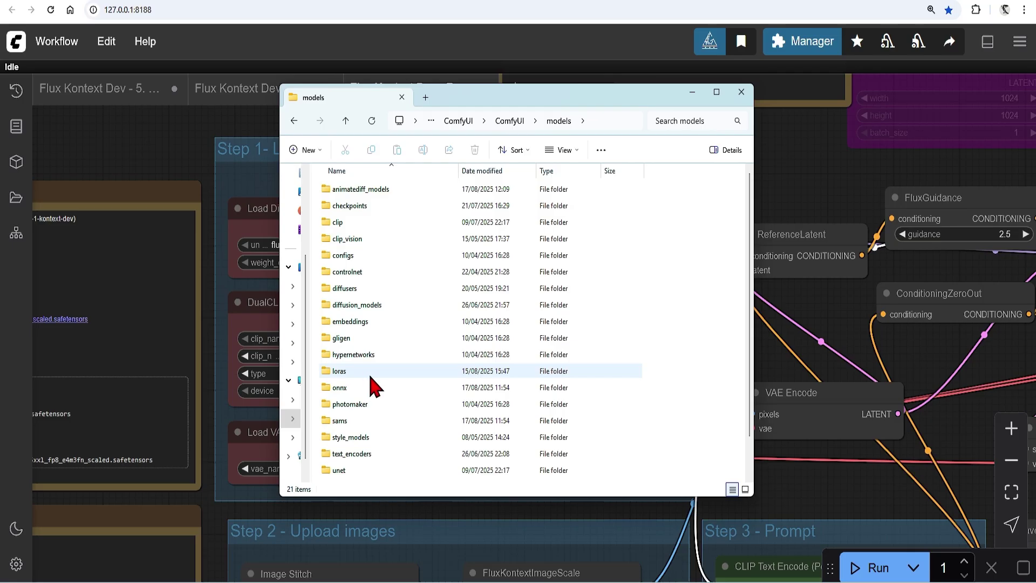
# - Open the models > loras > fluxkontextloras folder in Explorer
pyautogui.doubleClick(367, 374)
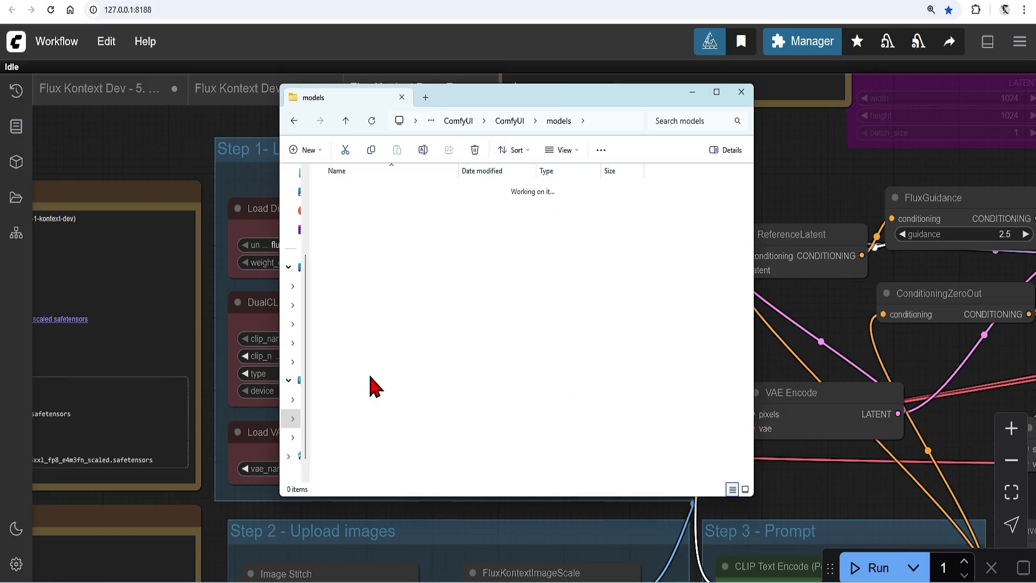
pyautogui.click(371, 375)
pyautogui.doubleClick(378, 206)
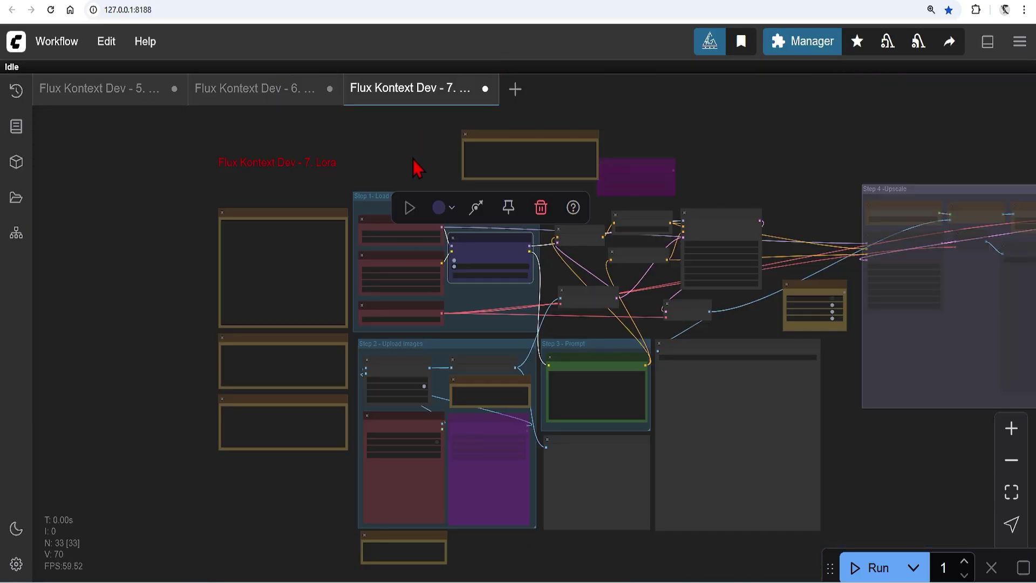
# - Set the Power Lora Loader to Line_lora_weights at strength 1.00
pyautogui.scroll(3, 416, 167)
pyautogui.scroll(5, 473, 343)
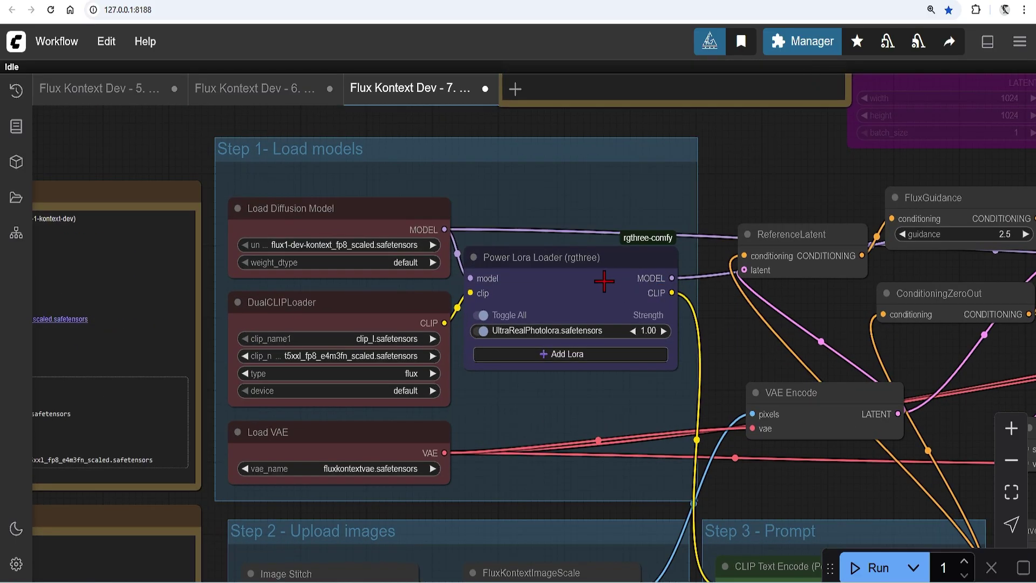
pyautogui.moveTo(610, 287); pyautogui.dragTo(612, 285)
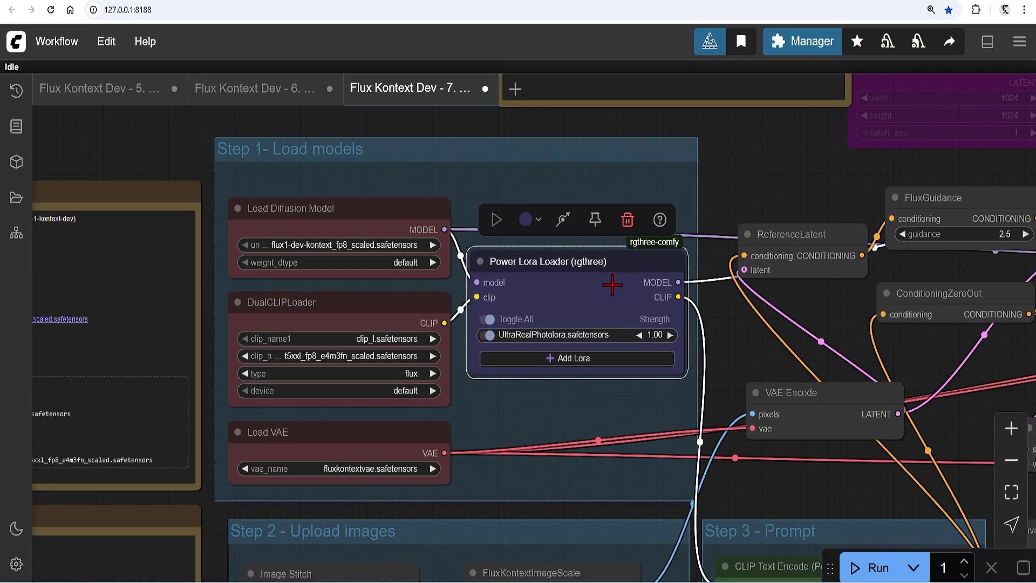
pyautogui.click(600, 335)
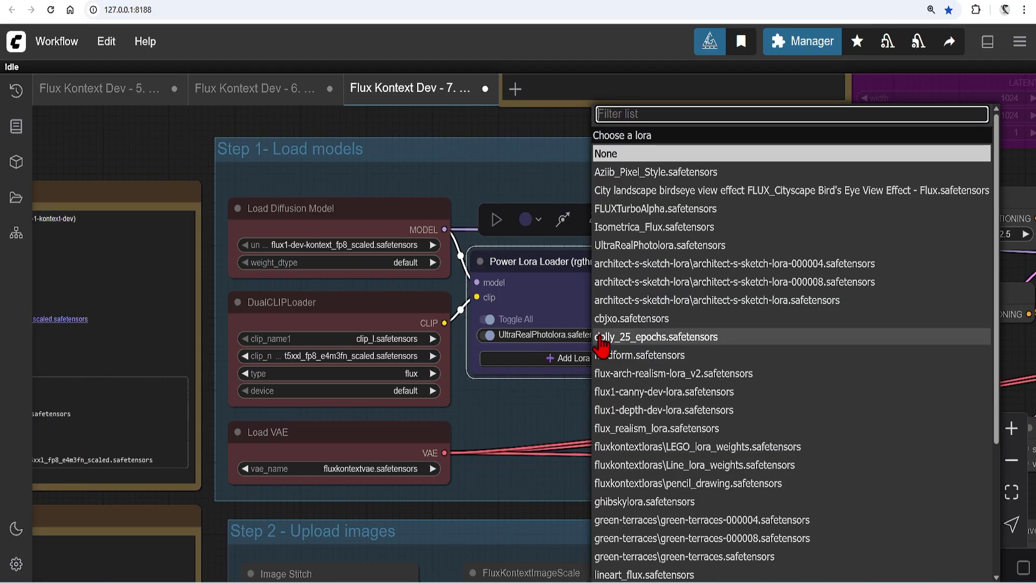
pyautogui.write('line')
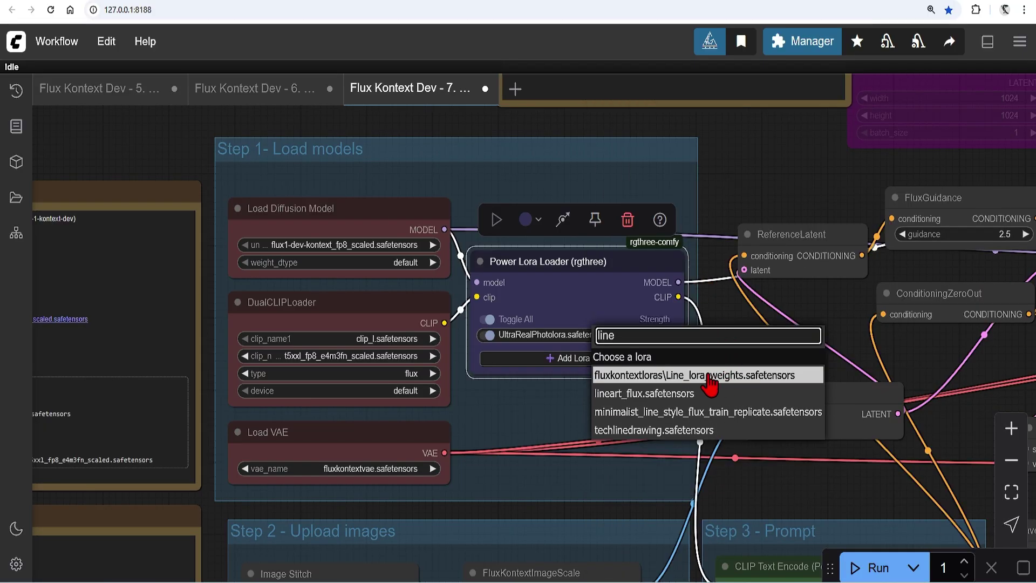
pyautogui.click(681, 376)
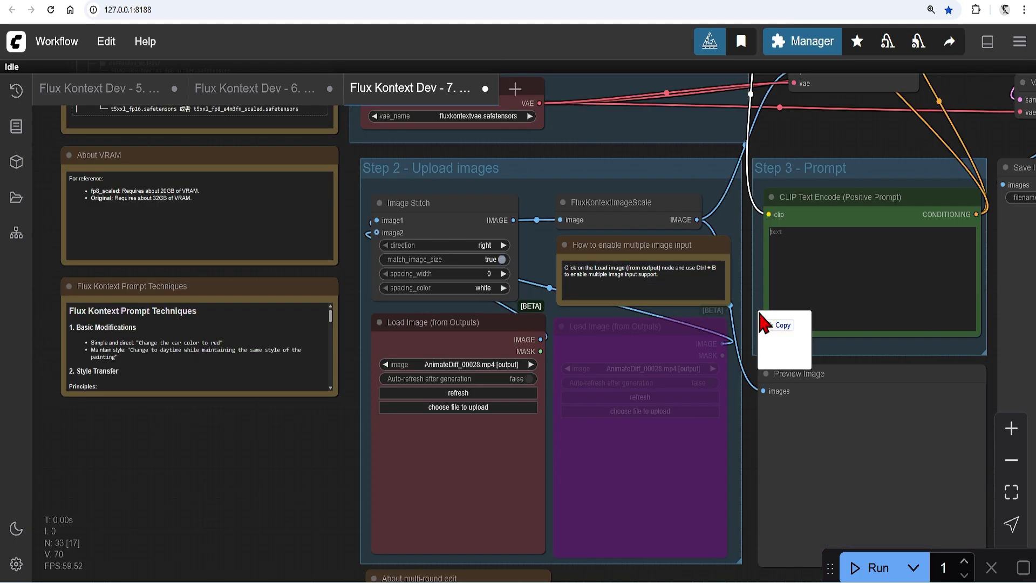
# - Load the perforated white building with the prompt 'Turn this image into the Line style' and generate it
pyautogui.moveTo(763, 323); pyautogui.dragTo(459, 458)
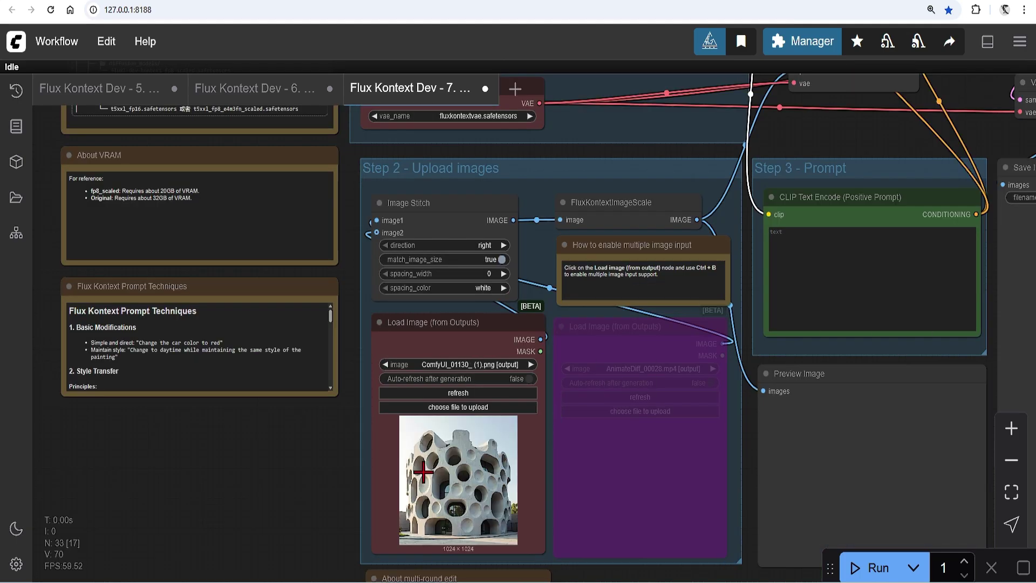
pyautogui.click(848, 266)
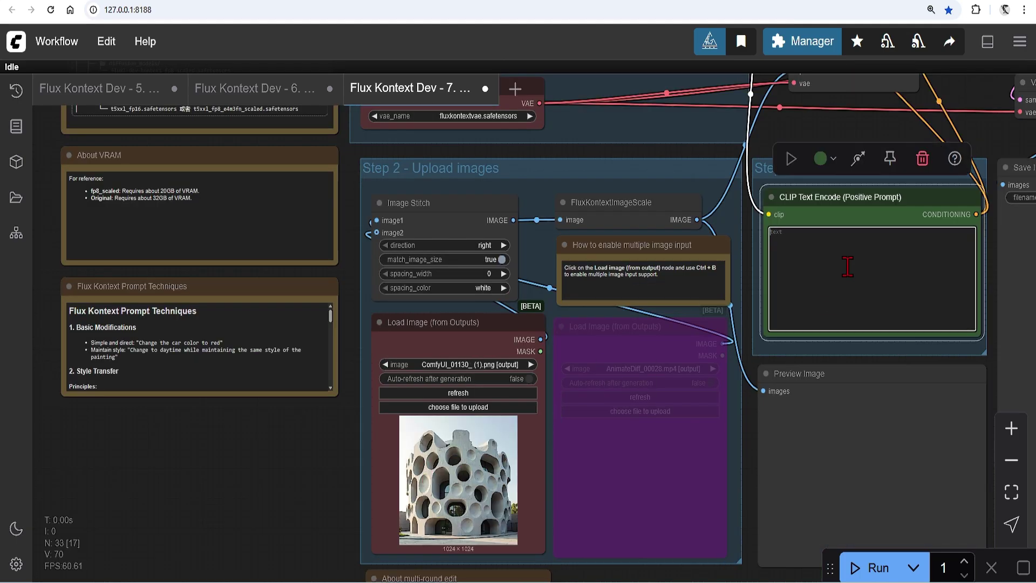
pyautogui.write('Turn this image into the Line style')
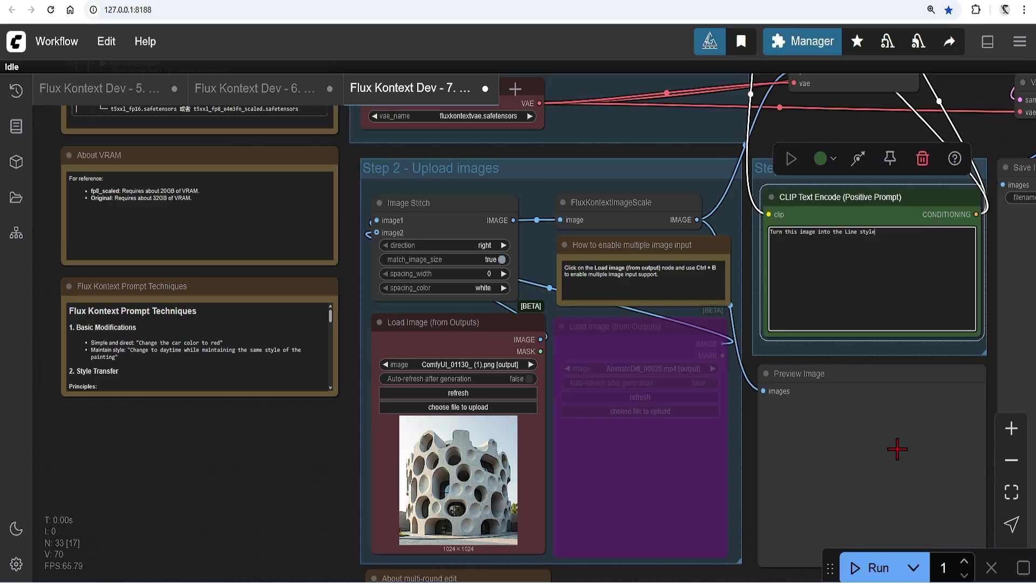
pyautogui.moveTo(888, 449); pyautogui.dragTo(575, 419)
pyautogui.scroll(-1, 576, 420)
pyautogui.click(858, 568)
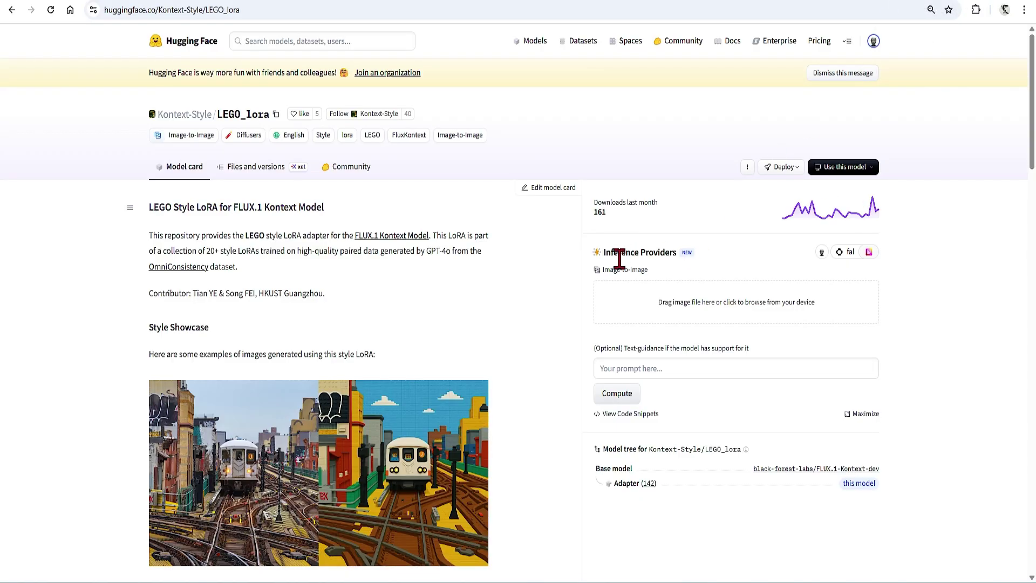
pyautogui.scroll(-1, 530, 324)
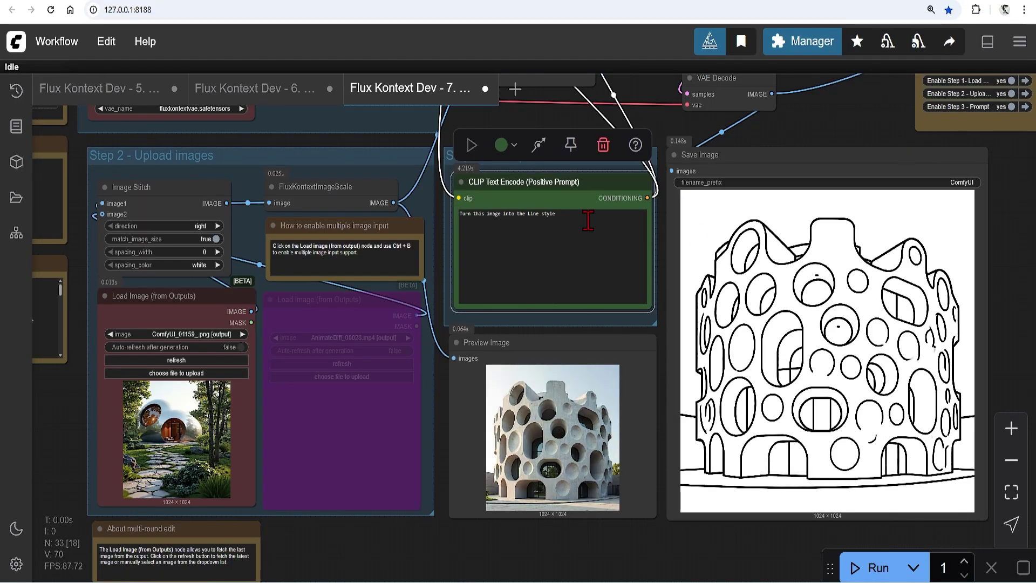
# - Swap the prompt to the LEGO style, generate the LEGO dome house, and open the ComfyUI_01150_ workflow
pyautogui.click(588, 220)
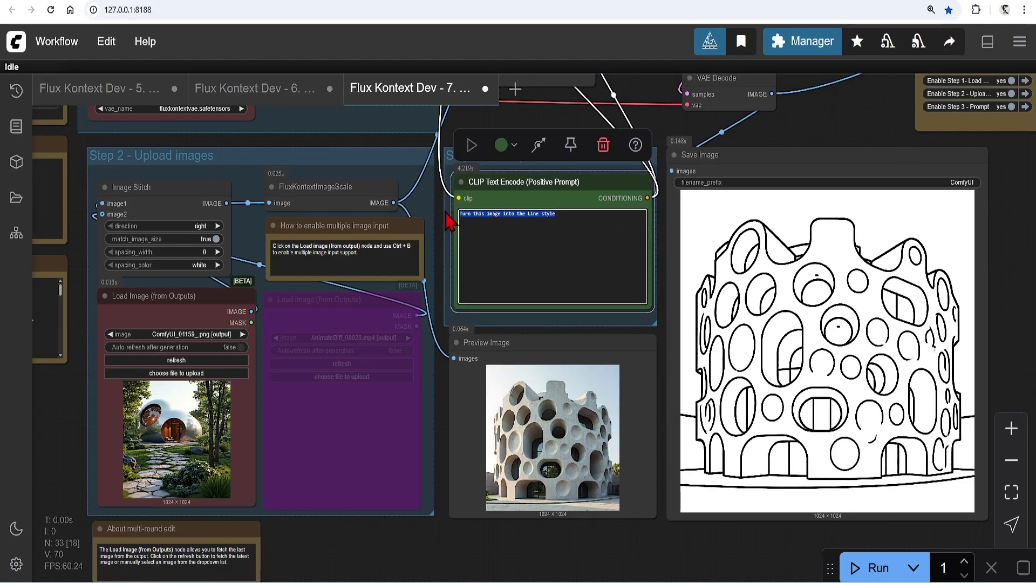
pyautogui.hotkey('ctrl', 'a')
pyautogui.write('Turn this image into the LEGO style')
pyautogui.click(852, 568)
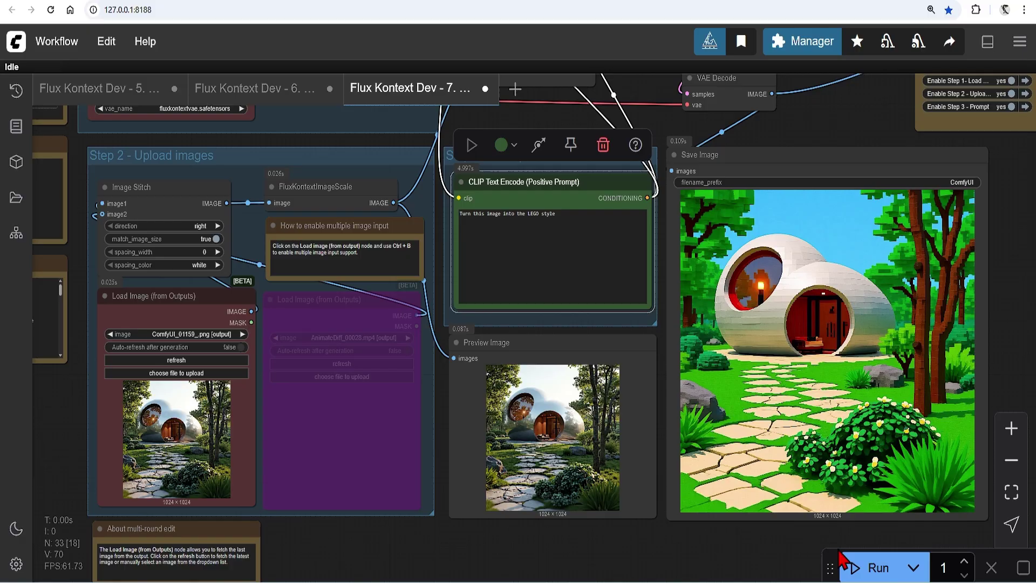
pyautogui.moveTo(763, 300); pyautogui.dragTo(904, 211)
pyautogui.scroll(7, 428, 495)
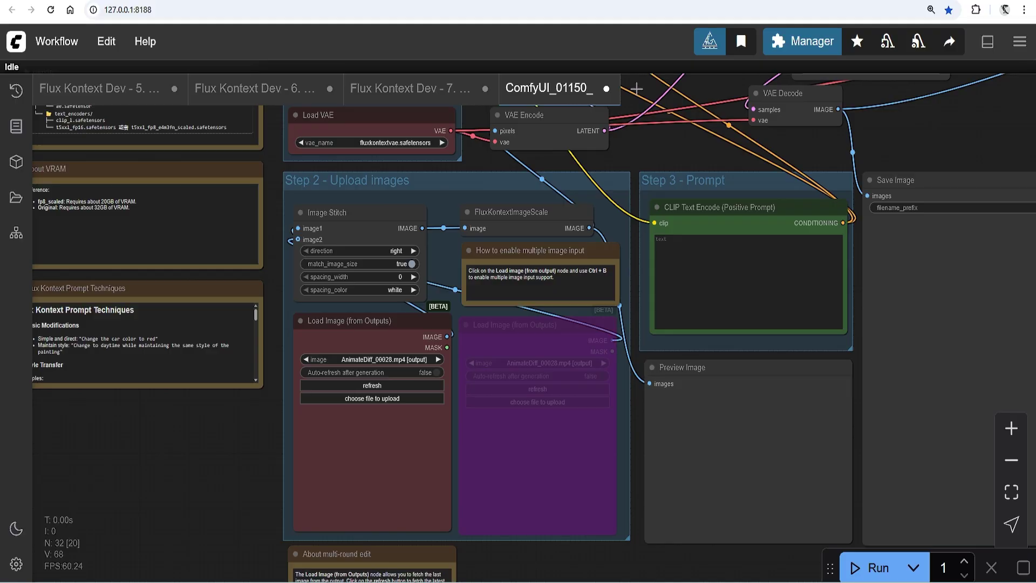
# - Load gotorio.png with the prompt Replace '[GOTORIO]' with '[AMARIO]' and generate the edited storefront
pyautogui.moveTo(372, 475); pyautogui.dragTo(378, 478)
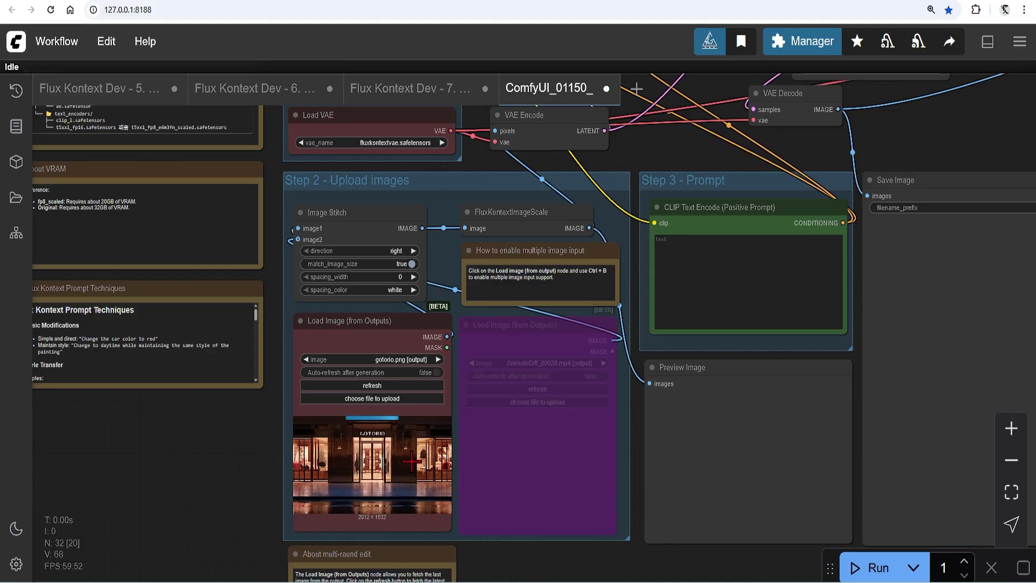
pyautogui.scroll(2, 411, 462)
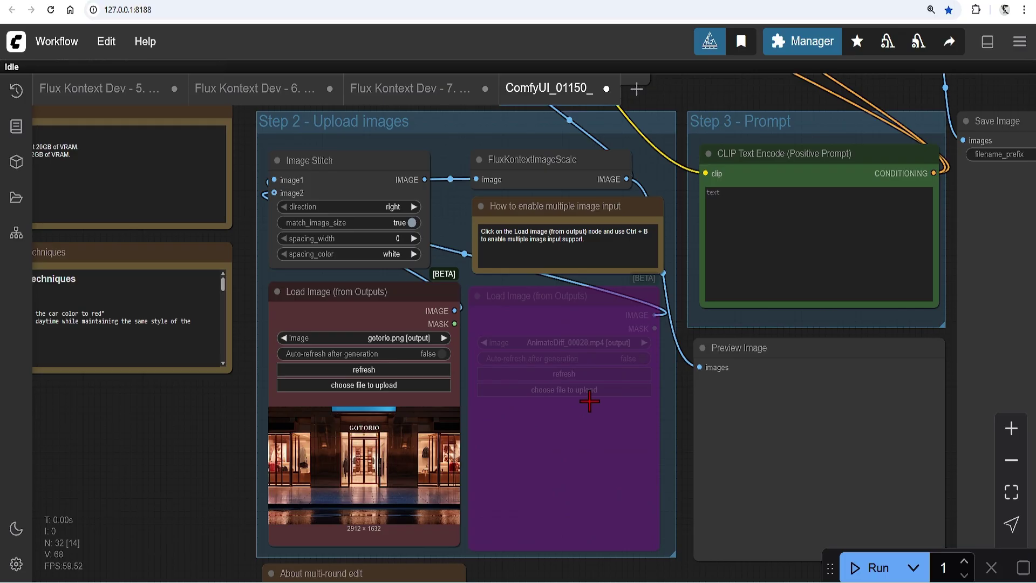
pyautogui.scroll(1, 605, 430)
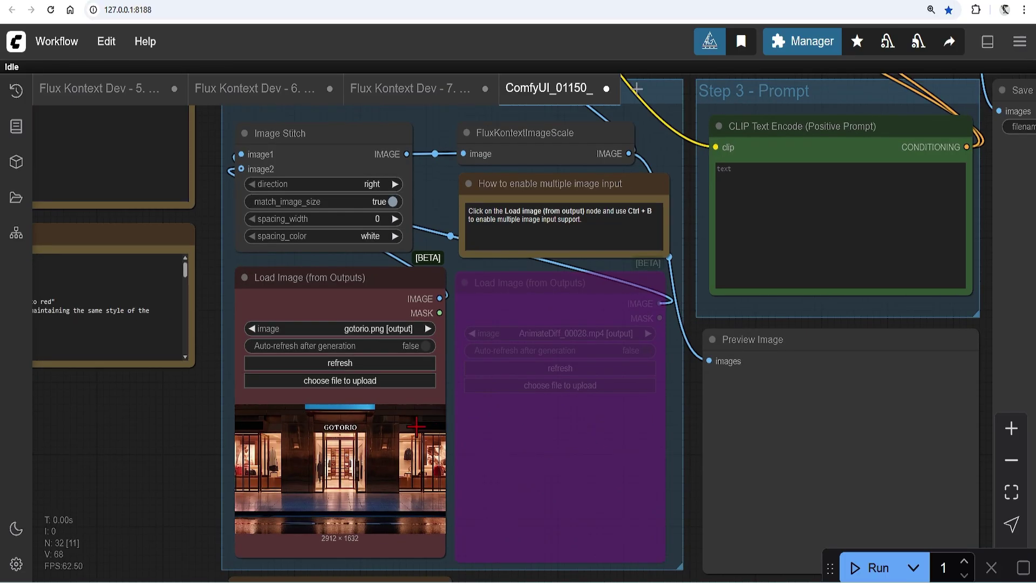
pyautogui.click(833, 185)
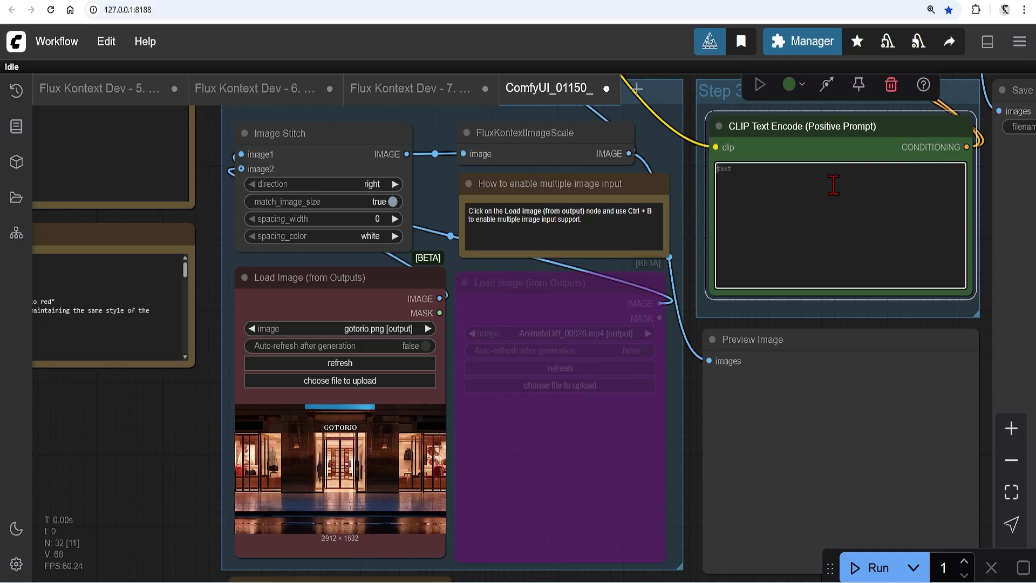
pyautogui.write("Replace '[GOTORIO]' with '[AMARIO]', maintain the same font style")
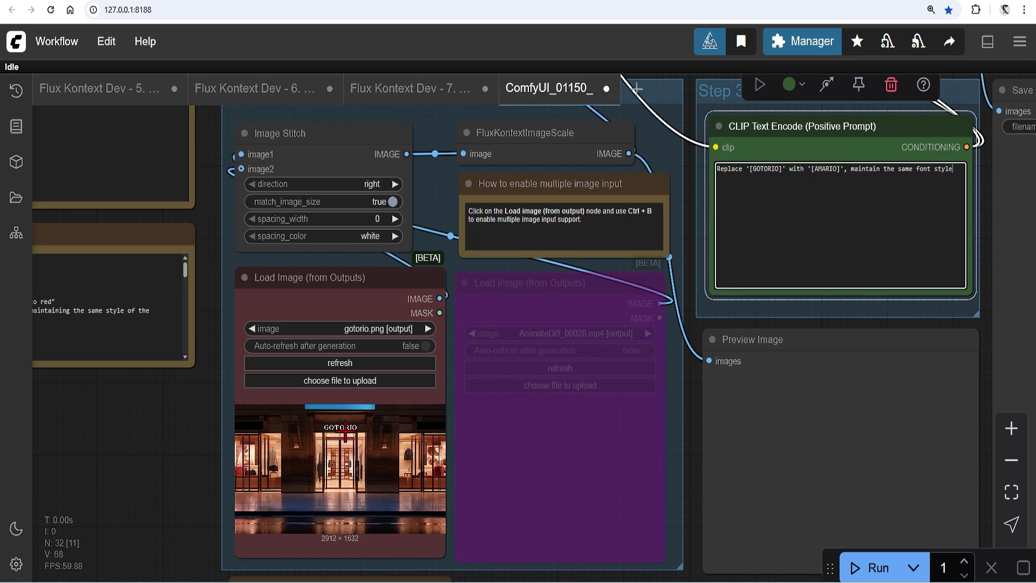
pyautogui.scroll(-3, 345, 432)
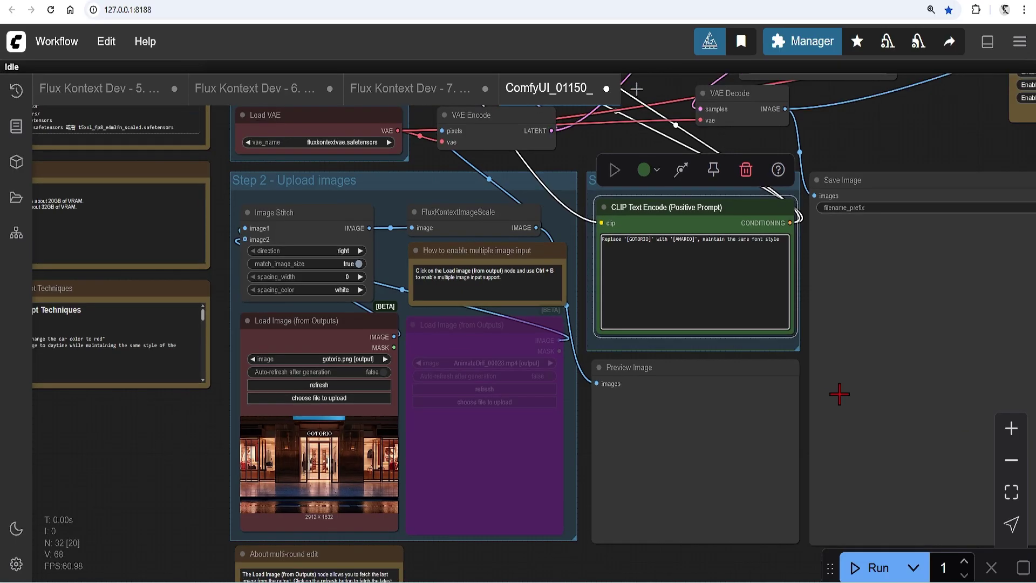
pyautogui.moveTo(837, 389); pyautogui.dragTo(670, 393)
pyautogui.click(911, 553)
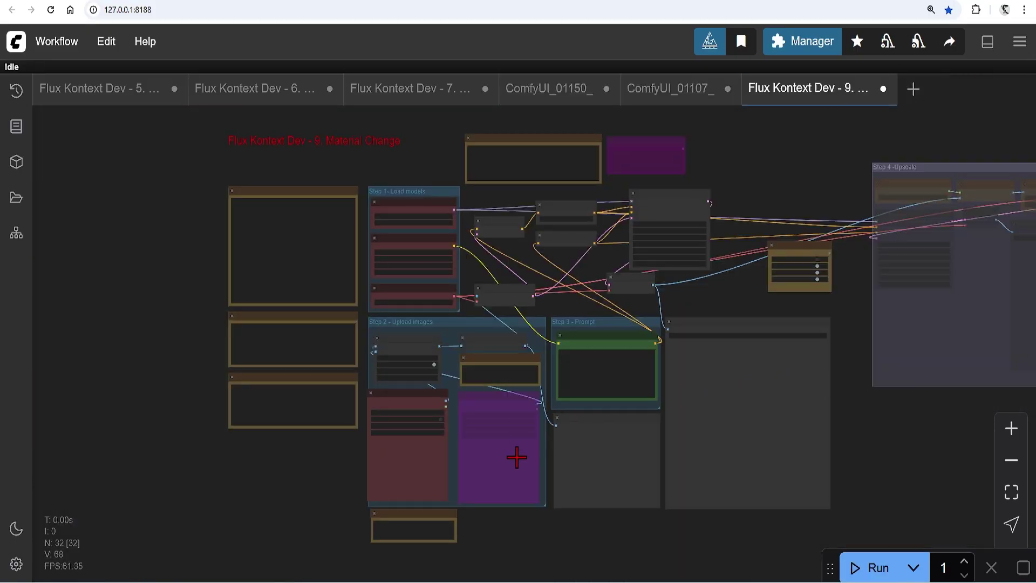
# - Load cube house.png and paste the prompt switching the building material to aluminium cladding
pyautogui.scroll(5, 509, 473)
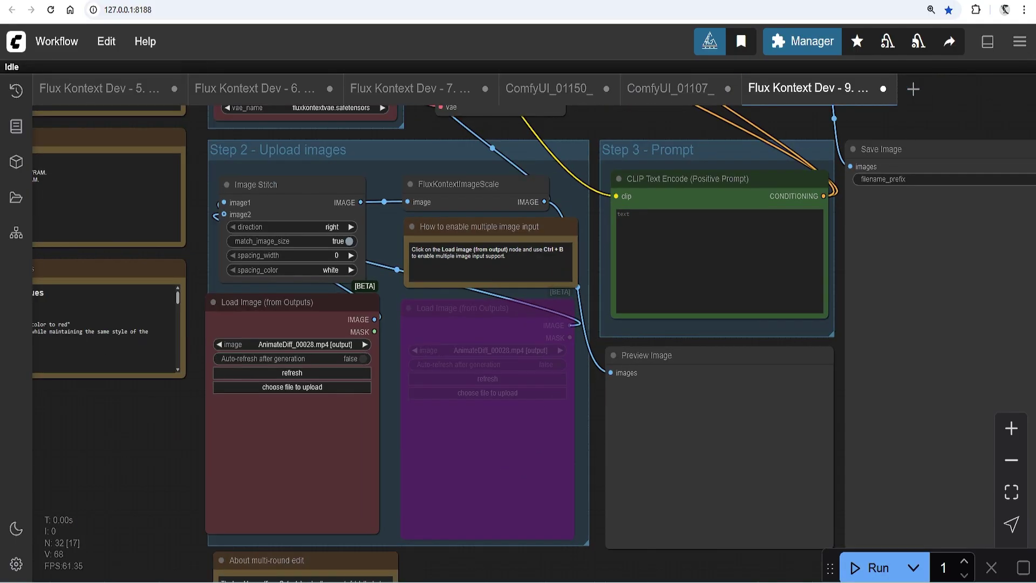
pyautogui.moveTo(707, 358); pyautogui.dragTo(310, 428)
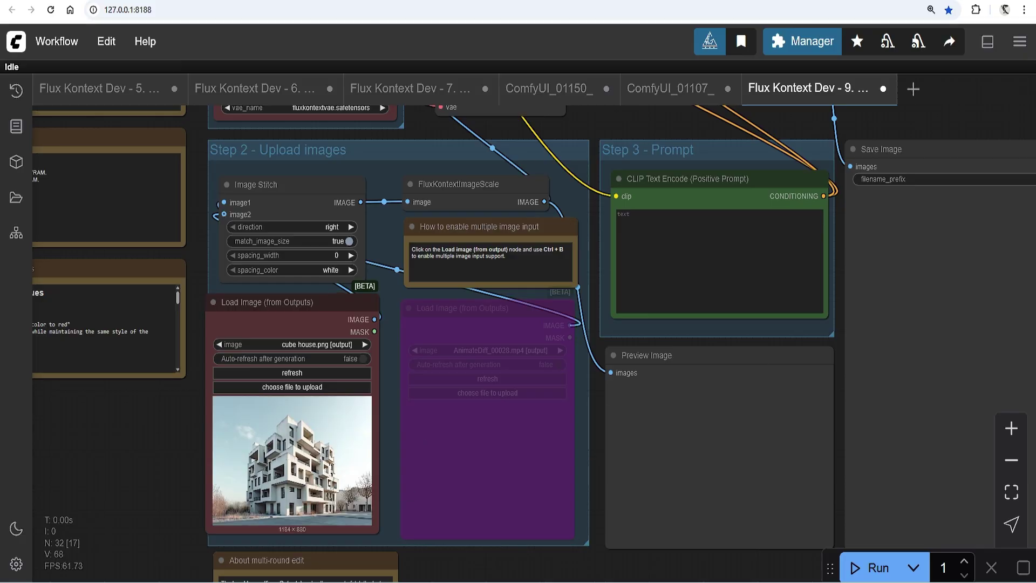
pyautogui.click(704, 221)
pyautogui.write('Change the building material to aluminium cladding while maintaining the same camera, mood, lighting and form')
pyautogui.moveTo(832, 331); pyautogui.dragTo(671, 326)
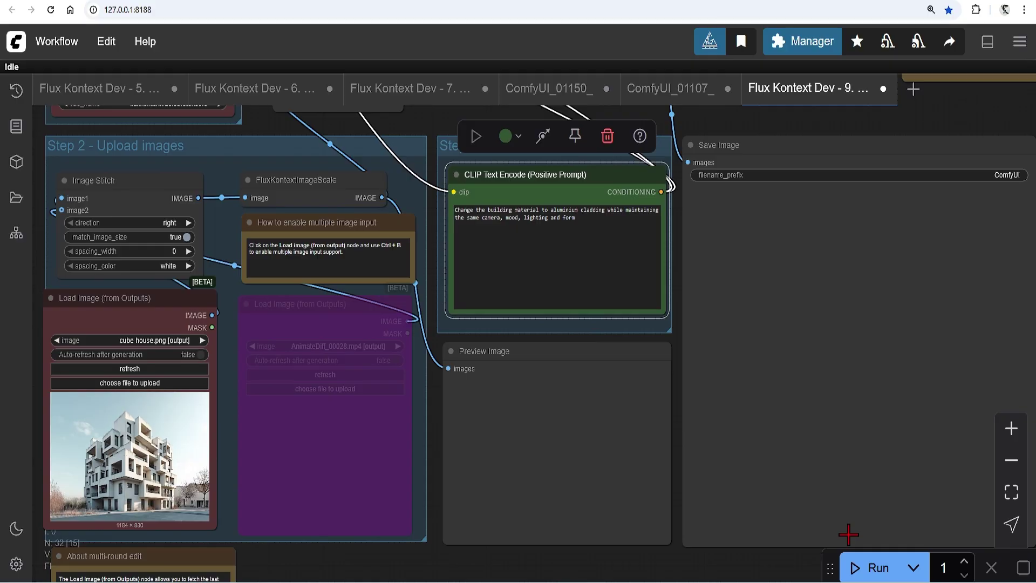
# - Generate the cube house re-clad in aluminium
pyautogui.click(852, 567)
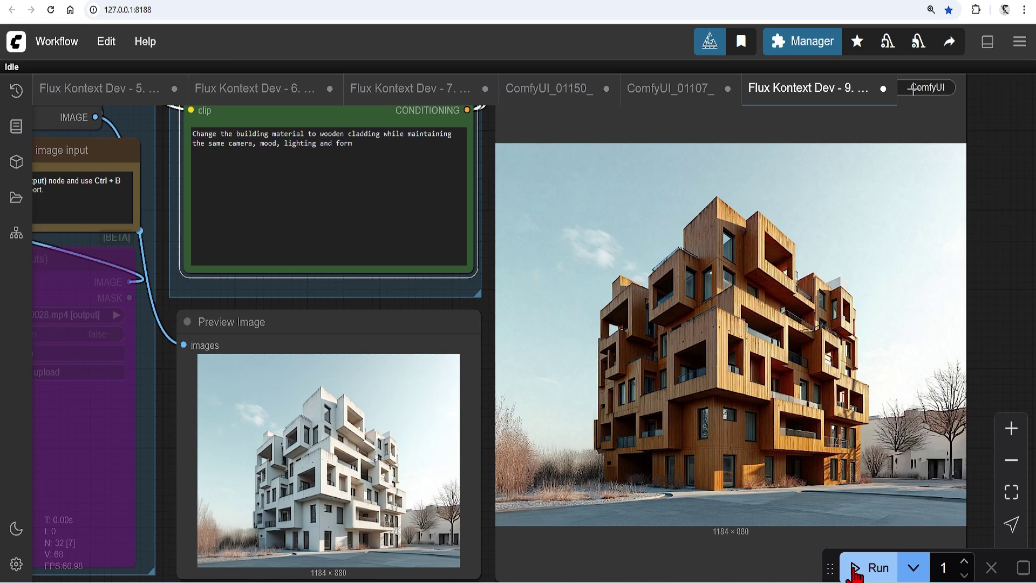
# - In the Texture Apply workflow, load pattern2.png with the sofa pattern prompt, then swap in the curving building
pyautogui.moveTo(912, 88); pyautogui.dragTo(912, 89)
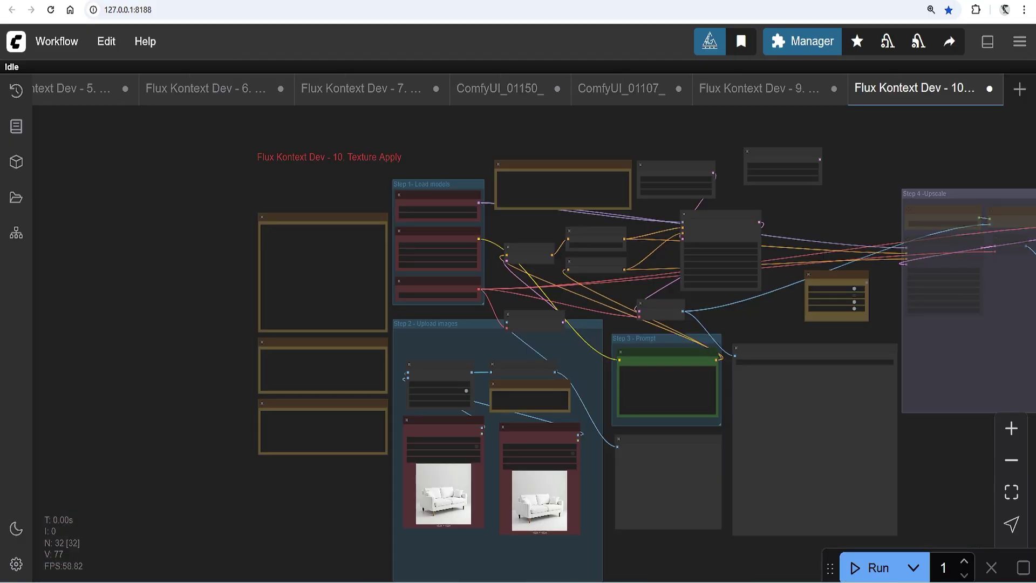
pyautogui.scroll(7, 562, 504)
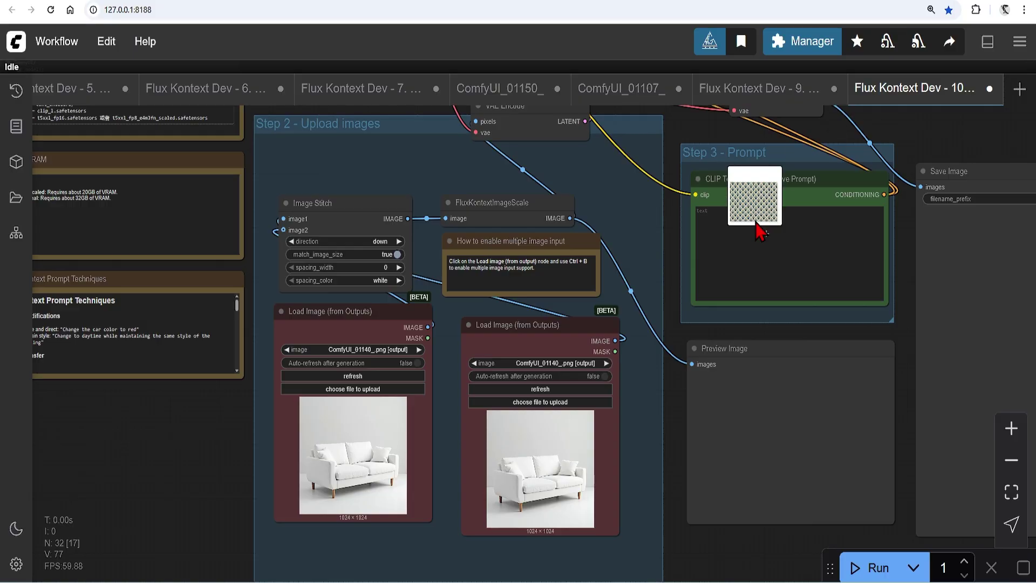
pyautogui.moveTo(758, 226); pyautogui.dragTo(555, 451)
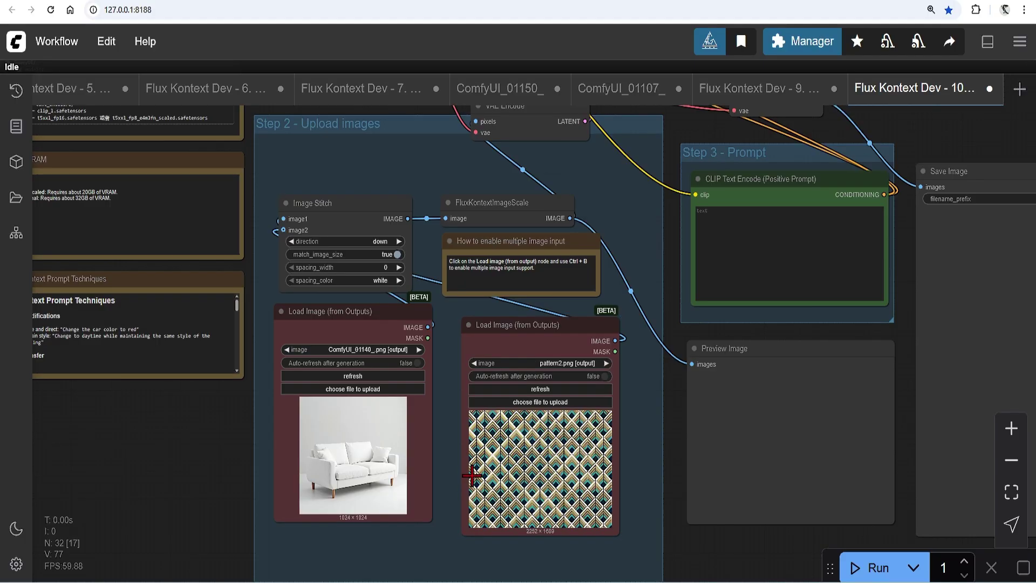
pyautogui.click(830, 223)
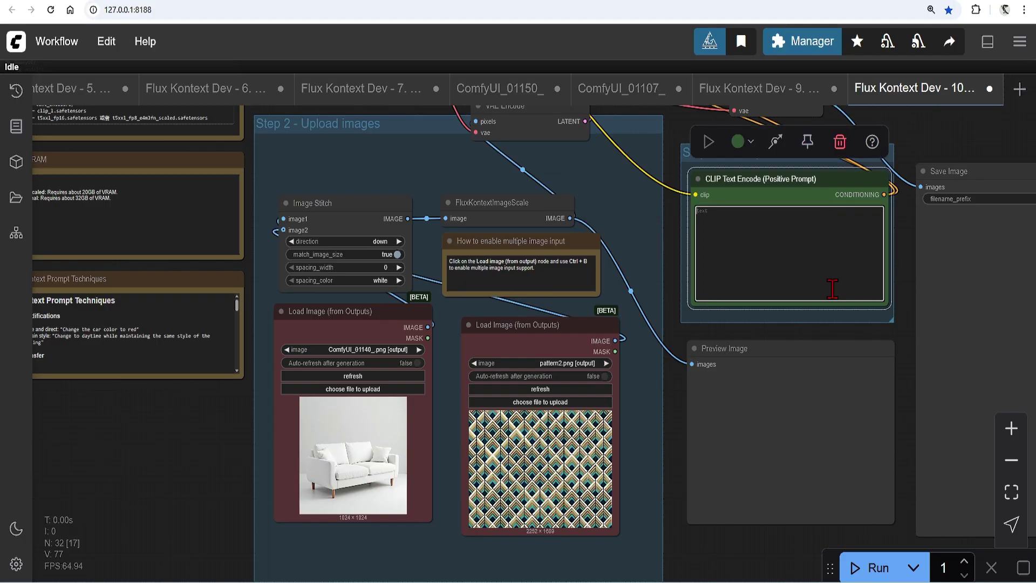
pyautogui.write('Apply pattern all over the white sofa, show only the sofa in same position and shape')
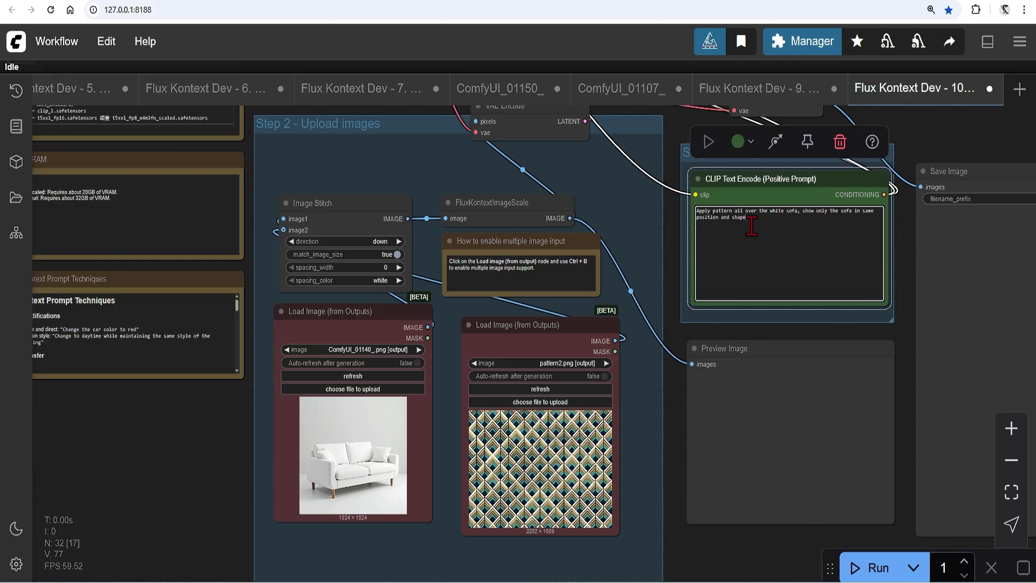
pyautogui.moveTo(842, 357); pyautogui.dragTo(826, 357)
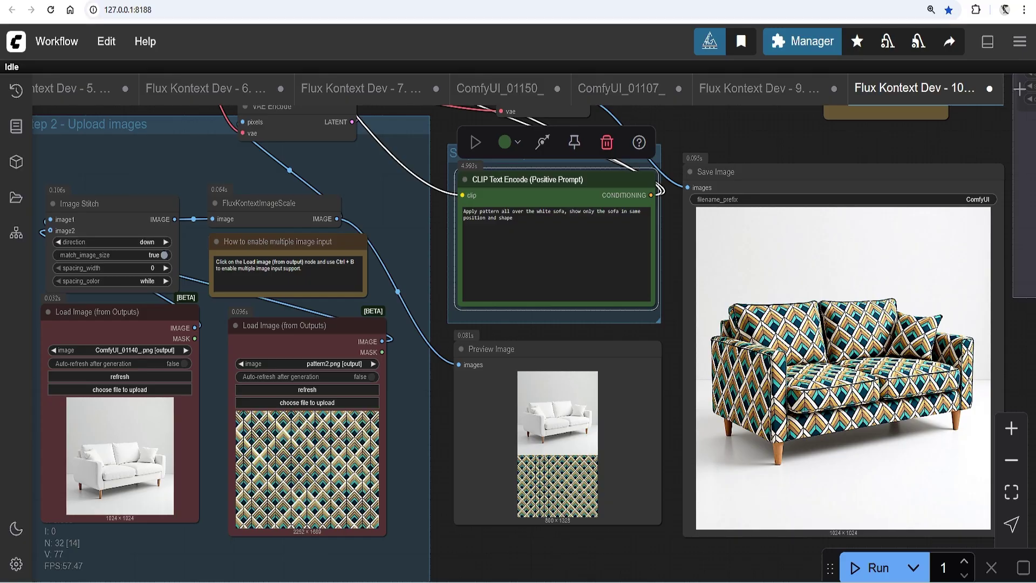
pyautogui.moveTo(131, 504); pyautogui.dragTo(116, 486)
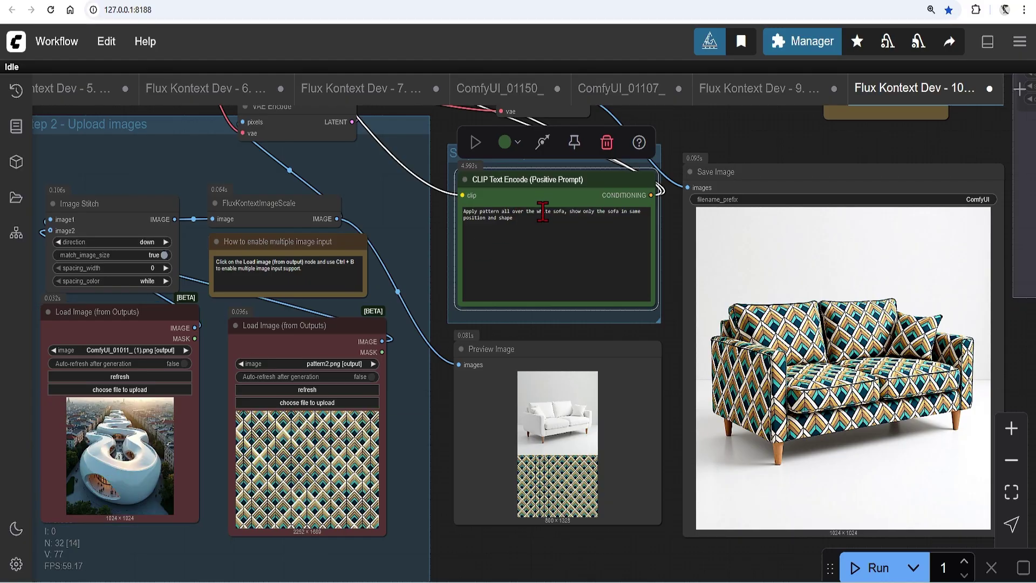
# - Change 'sofa' to 'building' in the prompt and generate the patterned curving building
pyautogui.doubleClick(558, 211)
pyautogui.write('building')
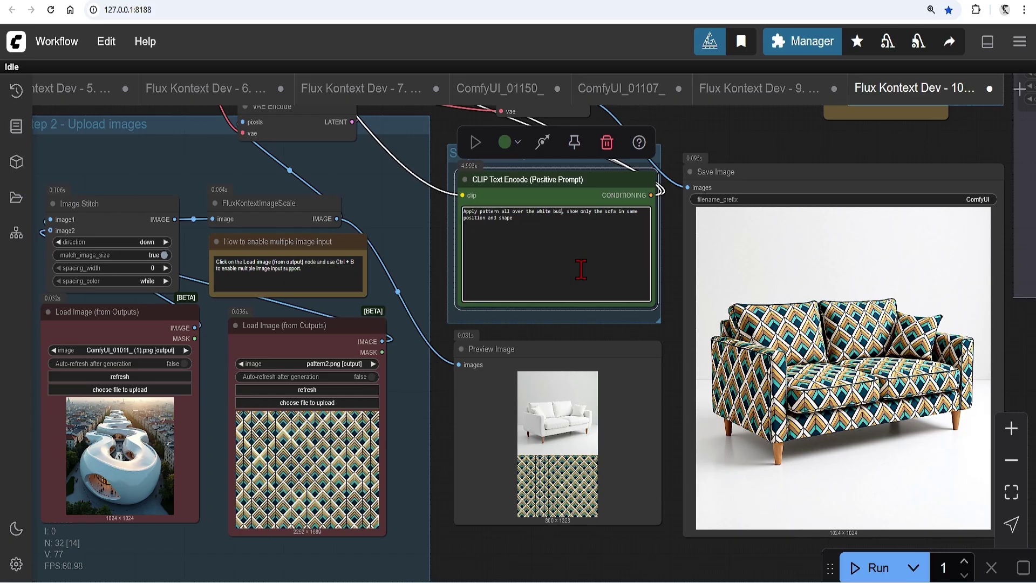
pyautogui.click(860, 571)
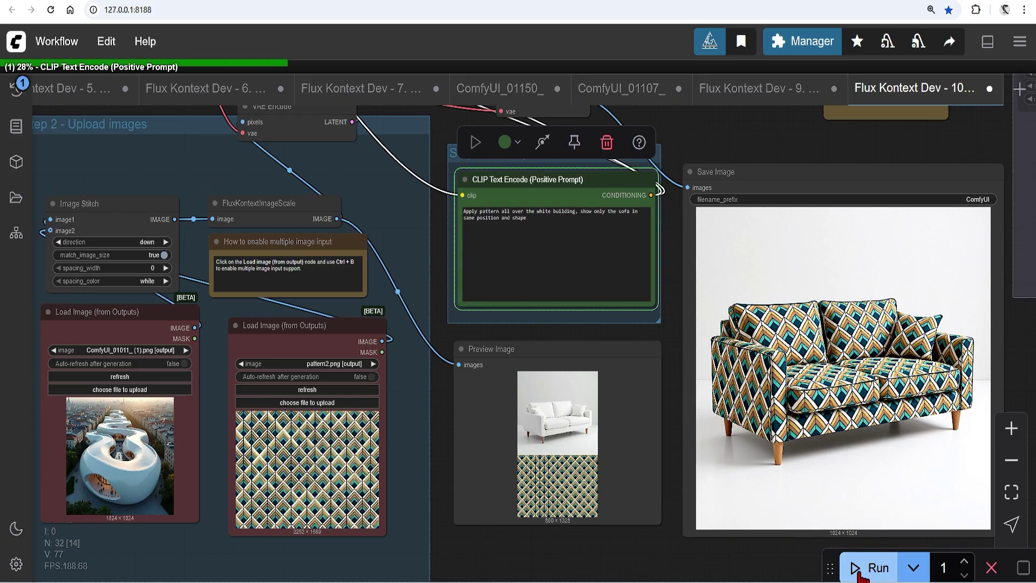